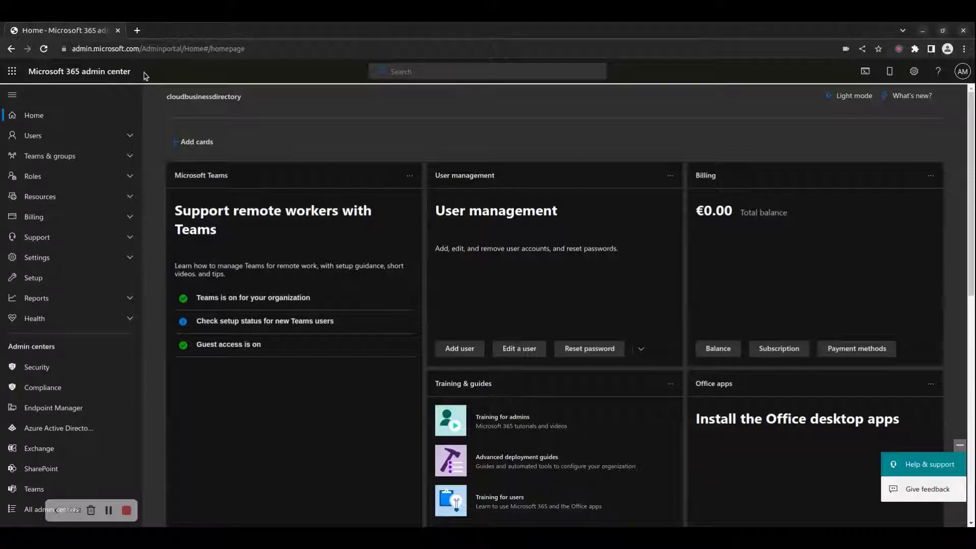
pyautogui.moveTo(131, 73); pyautogui.dragTo(38, 84)
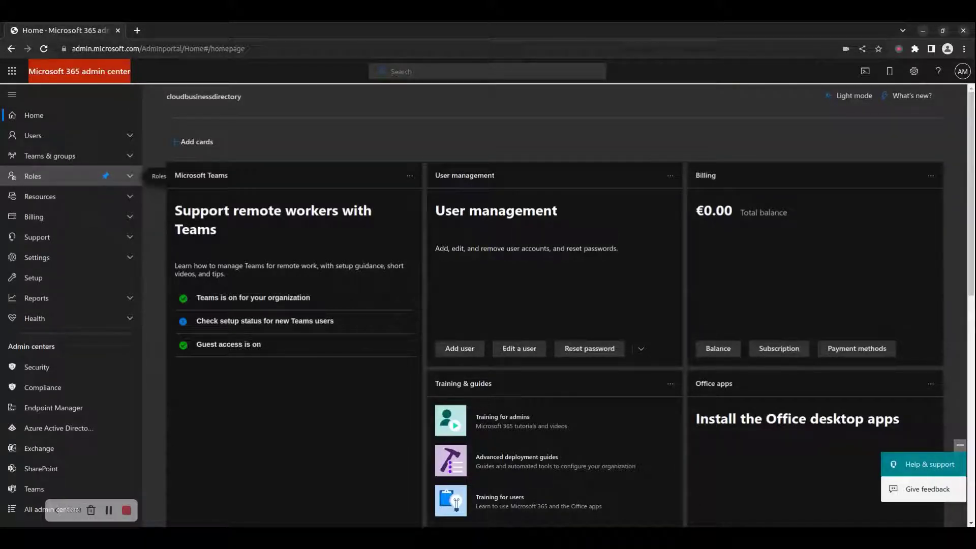
pyautogui.click(35, 180)
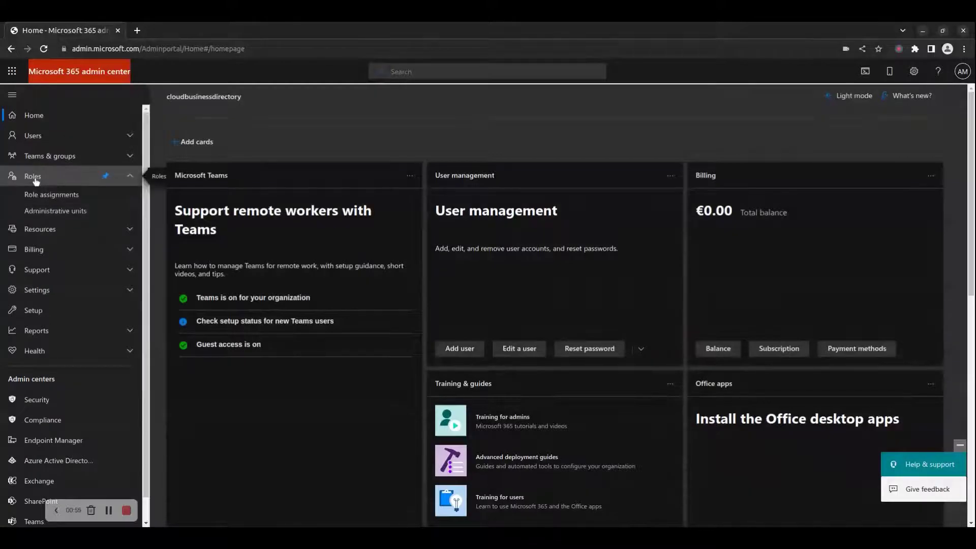
pyautogui.click(36, 180)
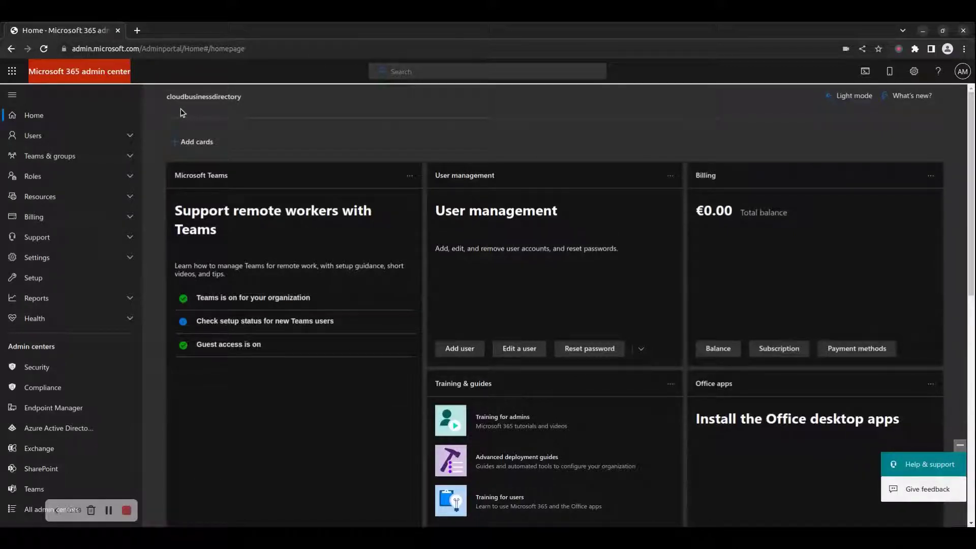
pyautogui.click(152, 49)
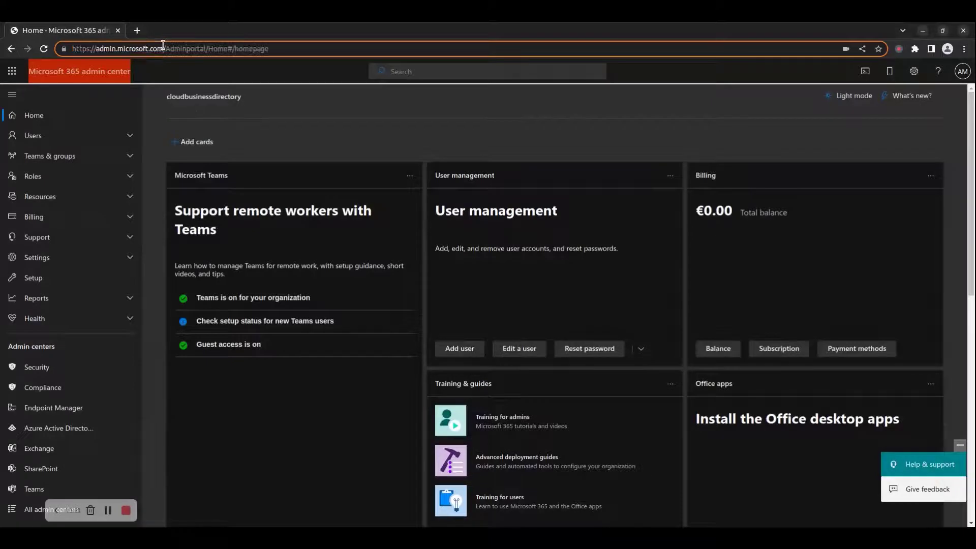
pyautogui.moveTo(163, 48); pyautogui.dragTo(57, 46)
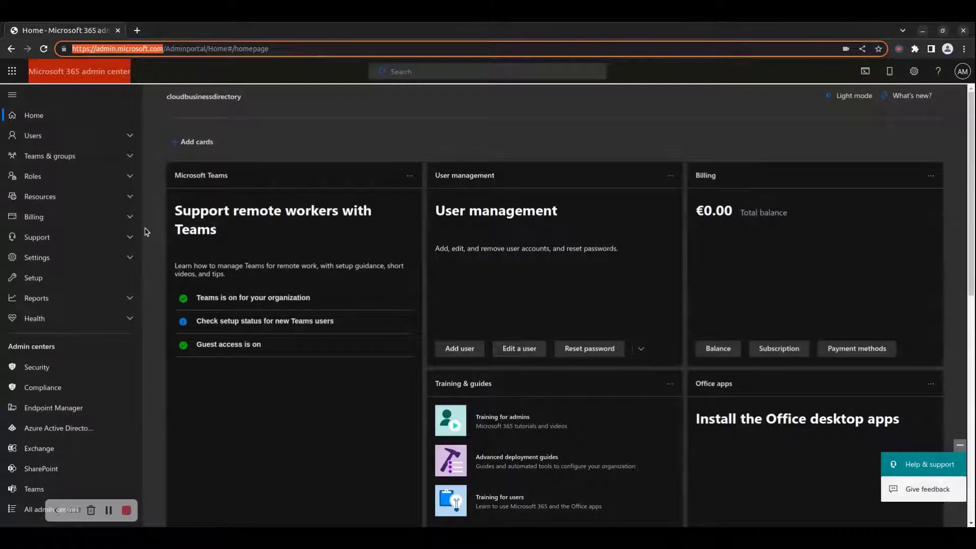
# Step: View the signed-in account's details and close them again
pyautogui.click(963, 71)
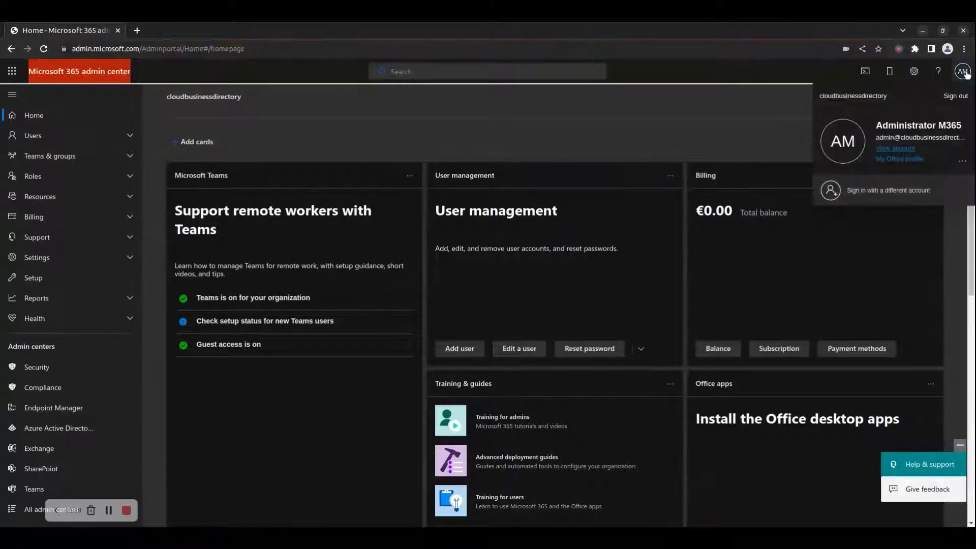
pyautogui.click(963, 72)
pyautogui.click(965, 74)
pyautogui.click(315, 146)
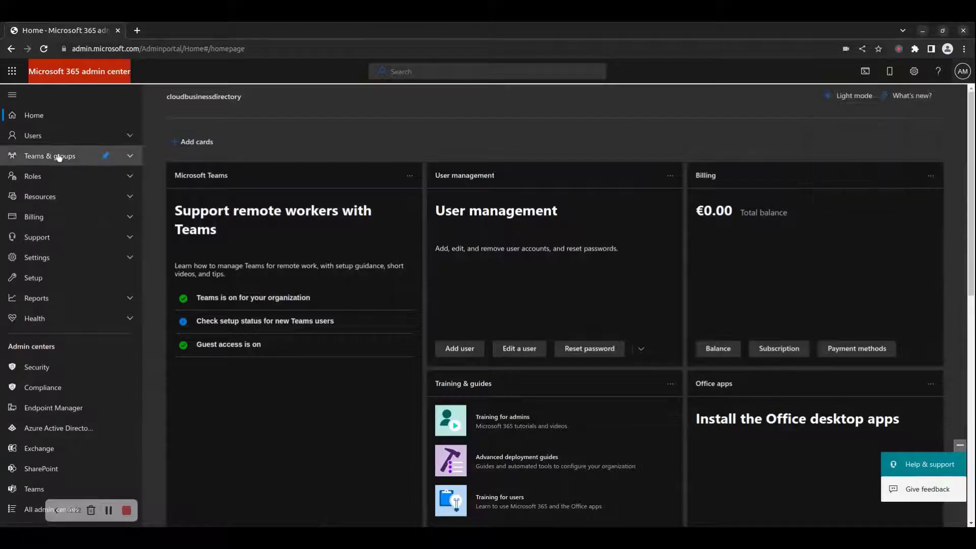
# Step: Open the Global Administrator role from the Azure AD role assignments and read who should be assigned to it
pyautogui.click(40, 176)
pyautogui.click(49, 196)
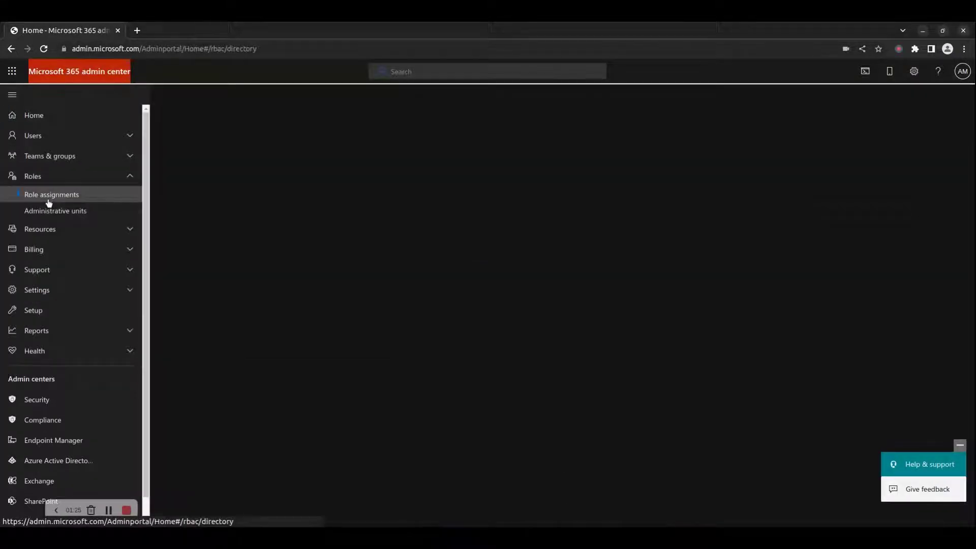
pyautogui.moveTo(201, 122); pyautogui.dragTo(319, 131)
pyautogui.scroll(-4, 252, 414)
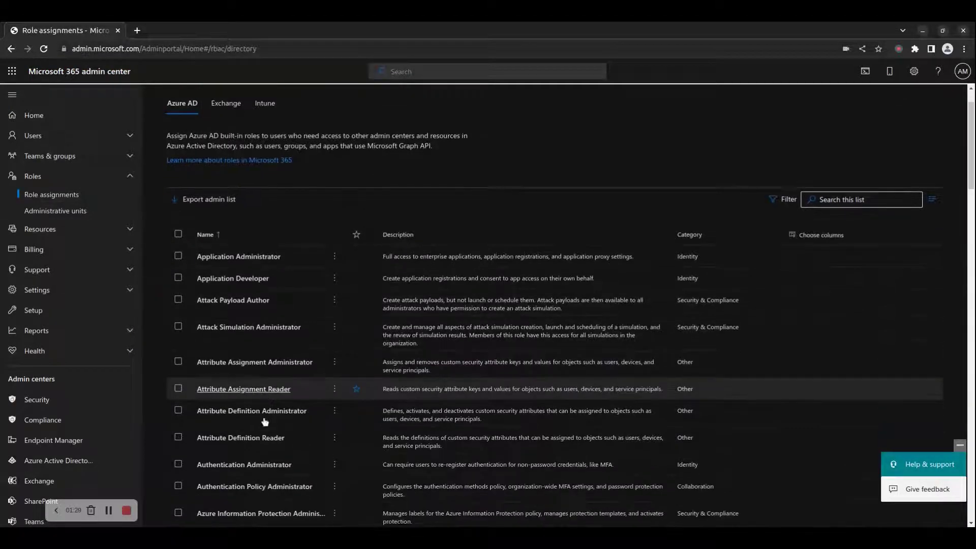
pyautogui.scroll(-9, 253, 414)
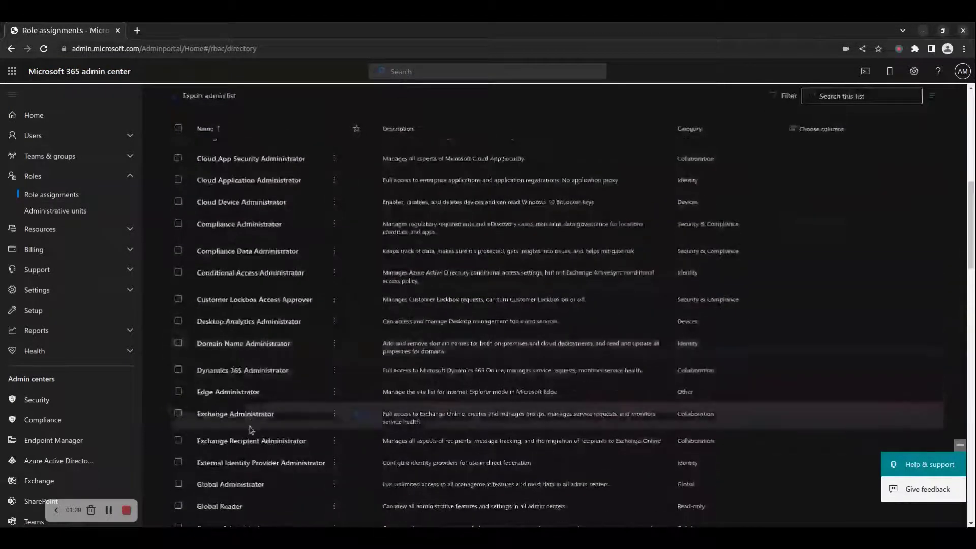
pyautogui.click(237, 351)
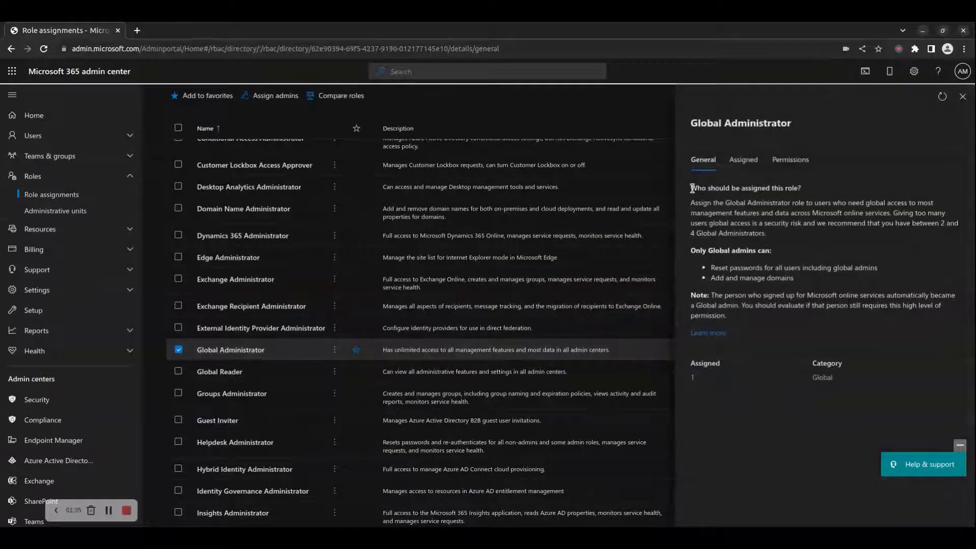
pyautogui.moveTo(692, 188); pyautogui.dragTo(839, 306)
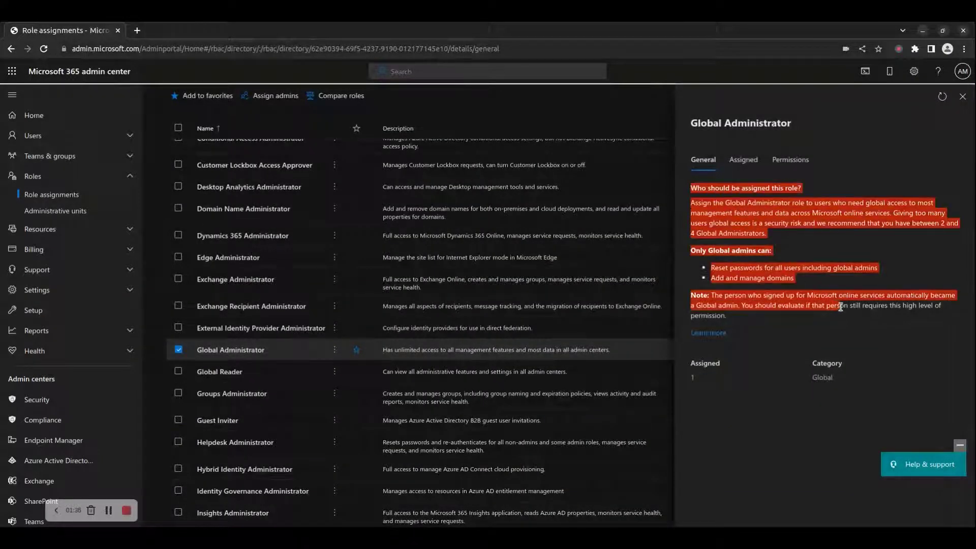
# Step: Review the detailed permissions included in the Global Administrator role
pyautogui.click(796, 162)
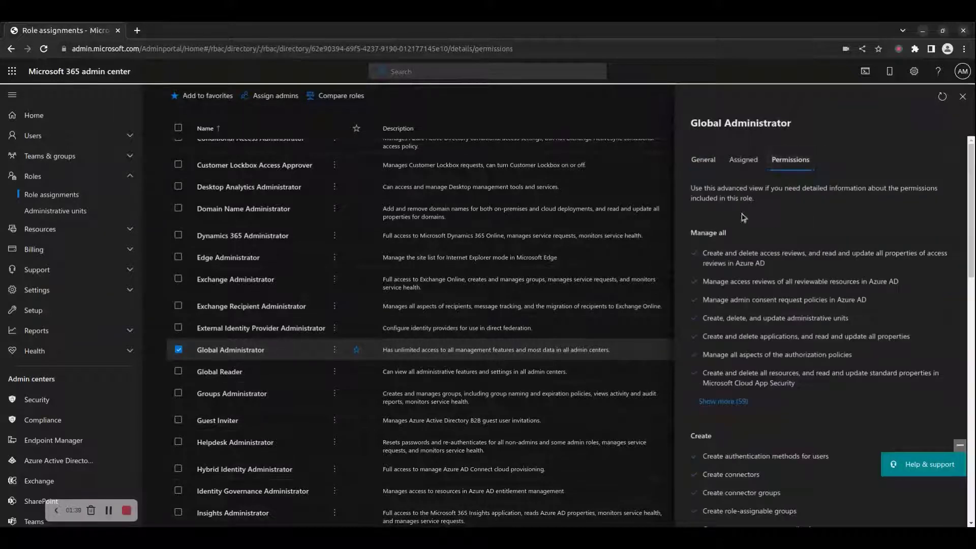
pyautogui.moveTo(691, 187); pyautogui.dragTo(828, 359)
pyautogui.scroll(-3, 819, 305)
pyautogui.scroll(-5, 826, 336)
pyautogui.scroll(5, 829, 296)
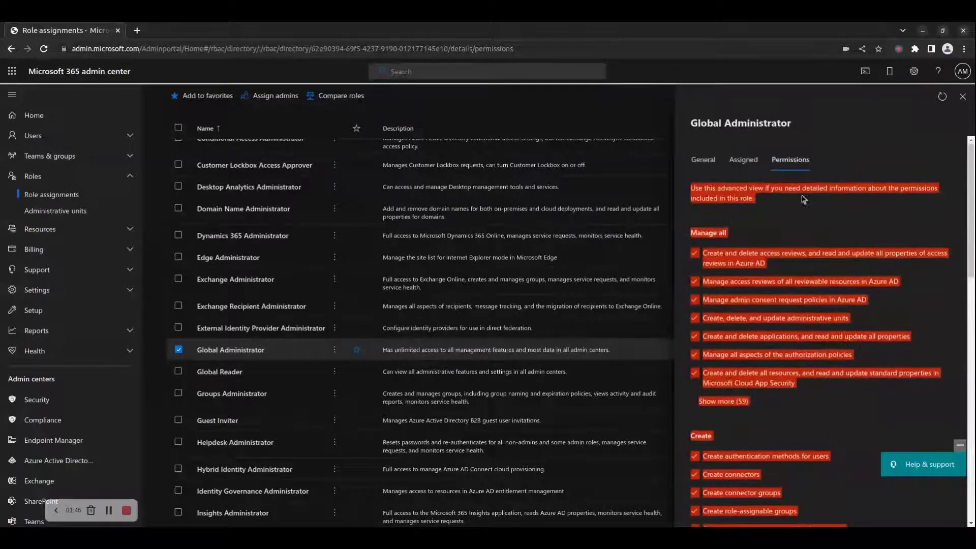
# Step: Assign the Global Administrator role to the sixth user in the list of available users
pyautogui.click(742, 160)
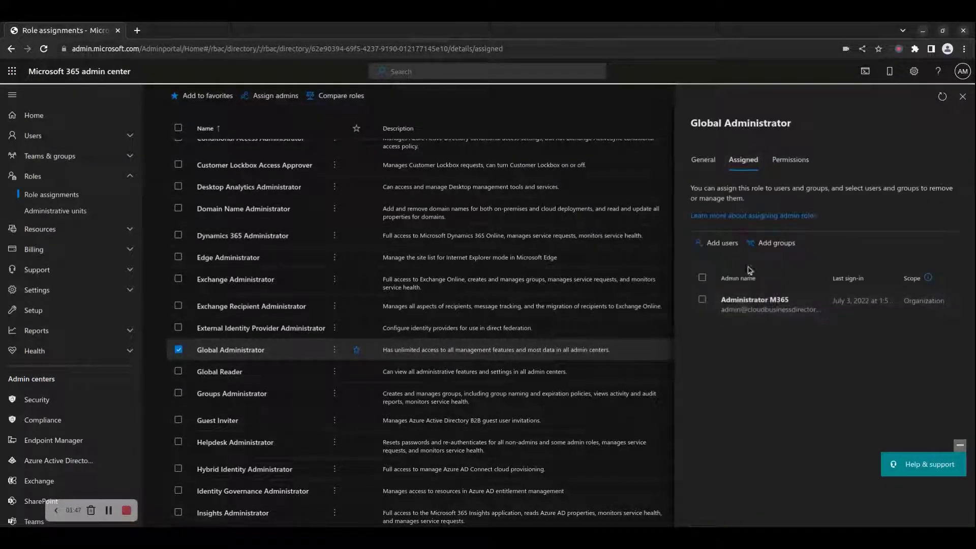
pyautogui.click(723, 244)
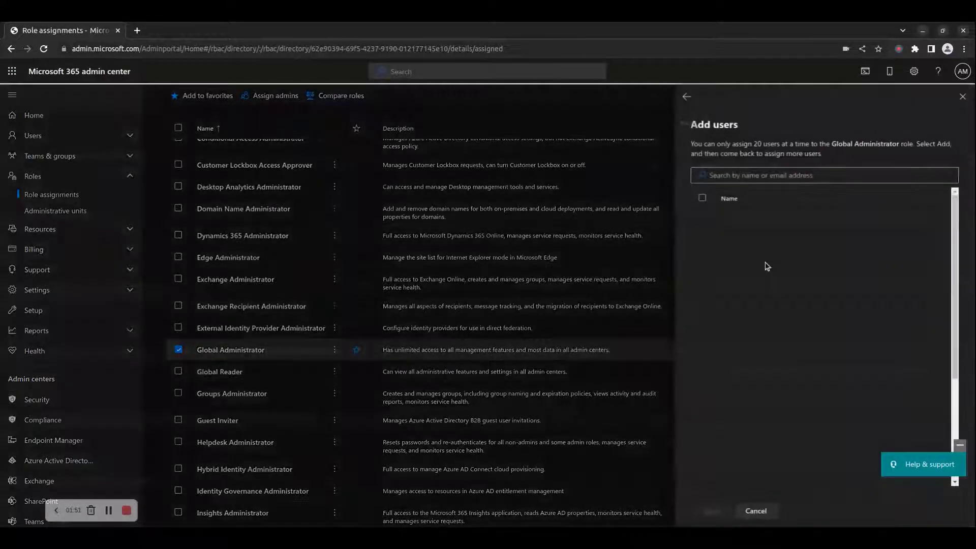
pyautogui.click(722, 175)
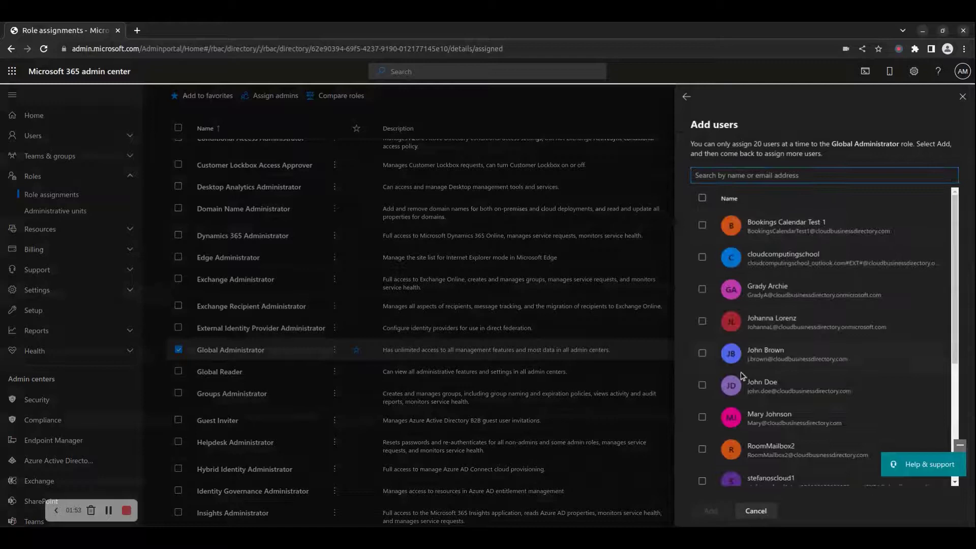
pyautogui.click(702, 384)
pyautogui.click(710, 510)
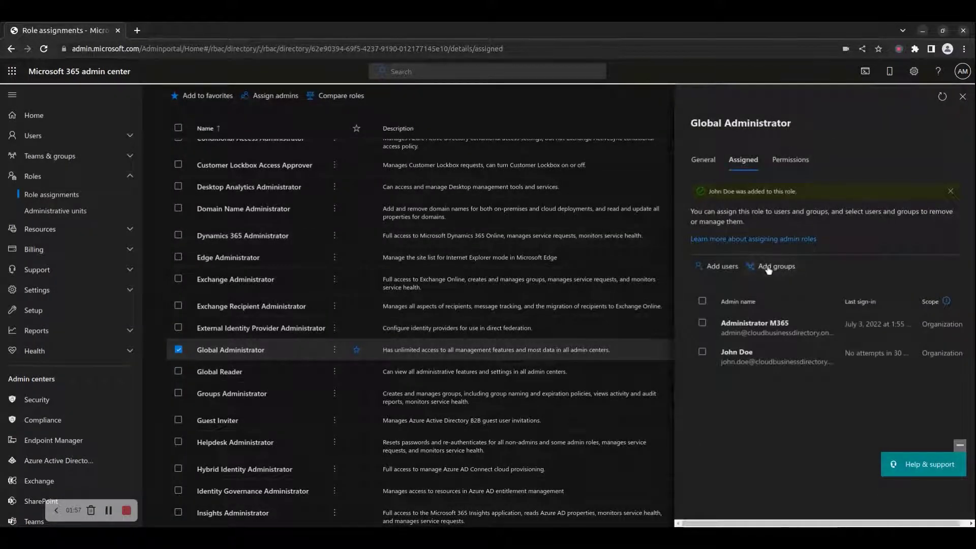
# Step: View the groups that can be added to the Global Administrator role, and close the role's details without adding any
pyautogui.click(769, 268)
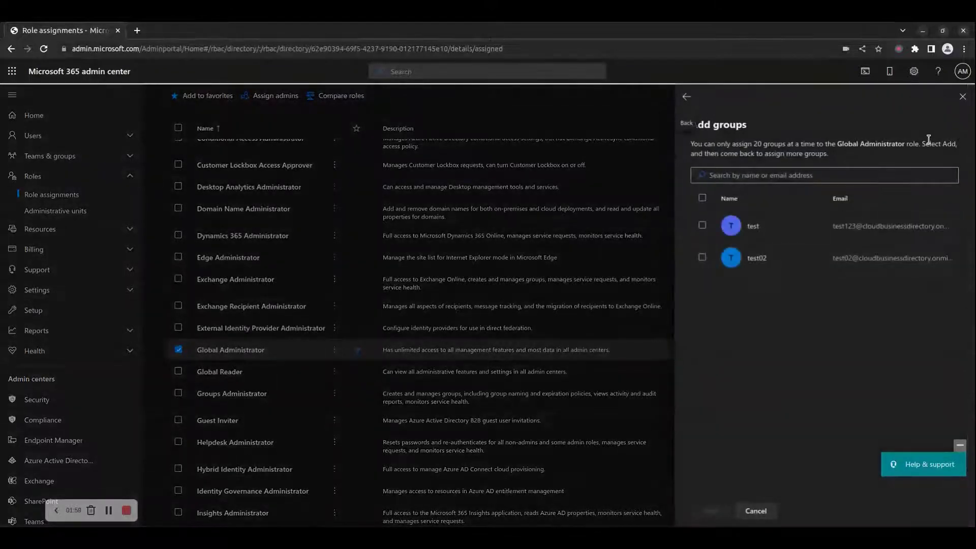
pyautogui.click(963, 97)
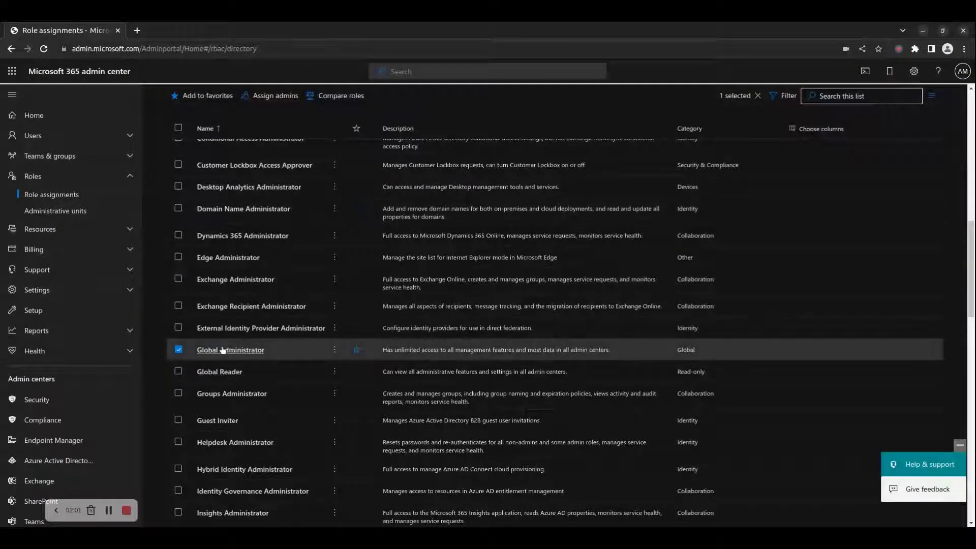
pyautogui.click(179, 350)
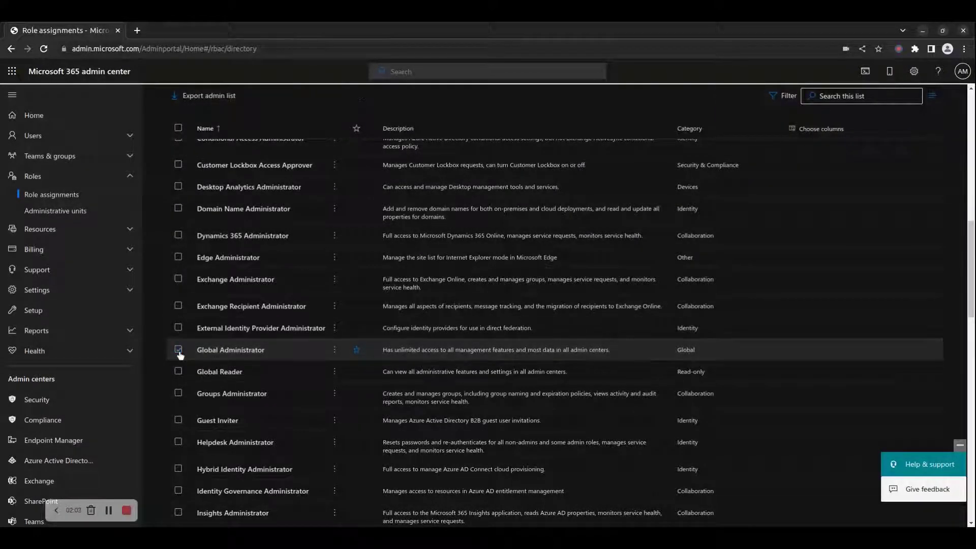
pyautogui.click(178, 350)
# Step: Select only the Application Administrator role, deselecting Global Administrator, and run the admin center as that role
pyautogui.scroll(3, 300, 219)
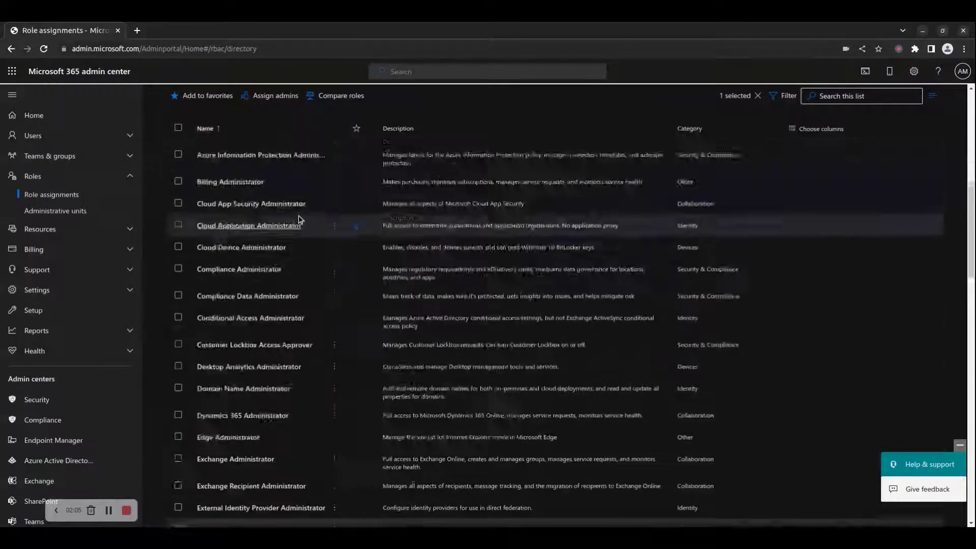
pyautogui.scroll(10, 300, 220)
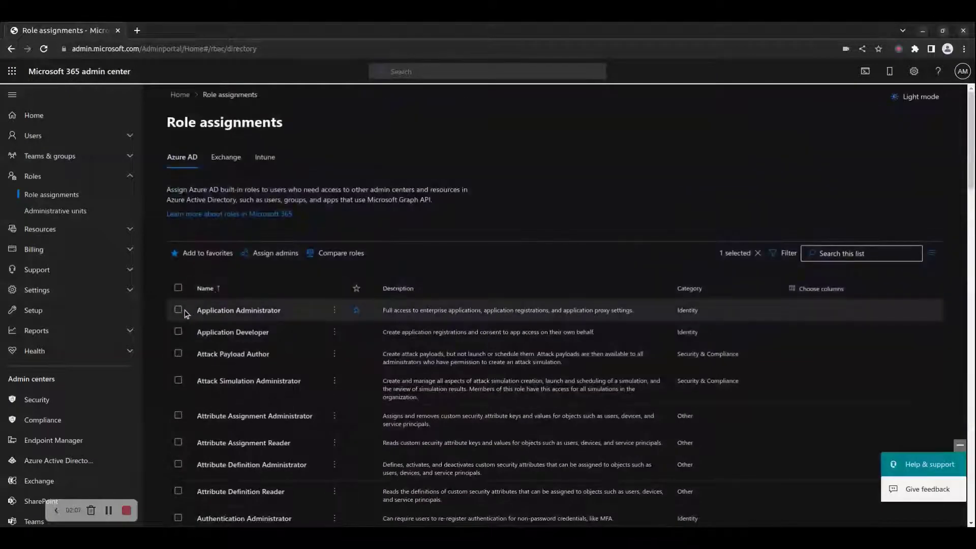
pyautogui.click(179, 310)
pyautogui.scroll(-7, 206, 355)
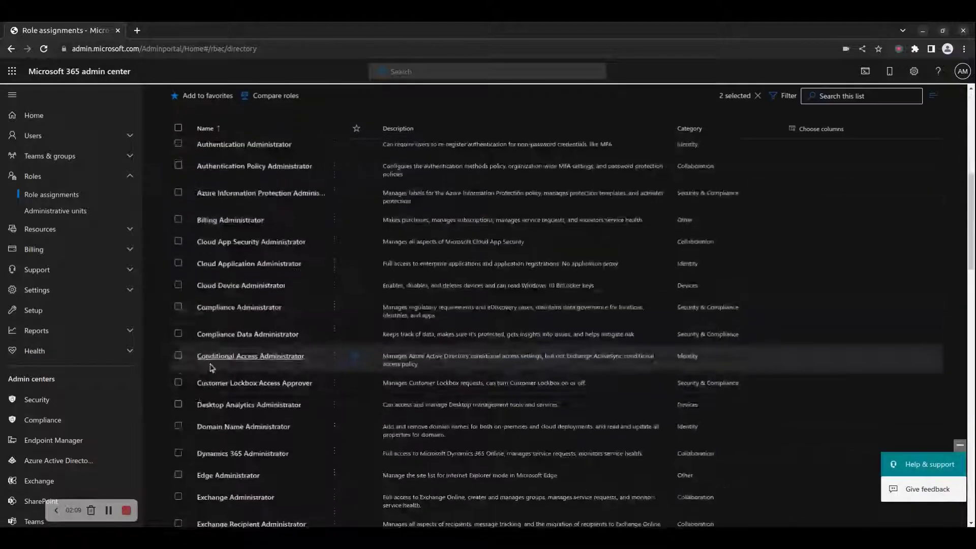
pyautogui.scroll(-4, 211, 367)
pyautogui.click(178, 377)
pyautogui.scroll(3, 344, 187)
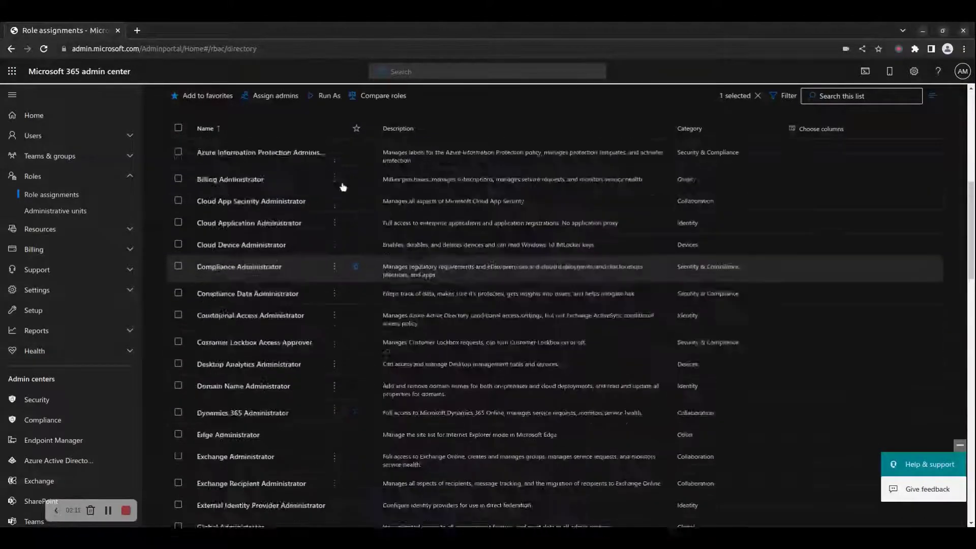
pyautogui.scroll(2, 343, 187)
pyautogui.click(330, 95)
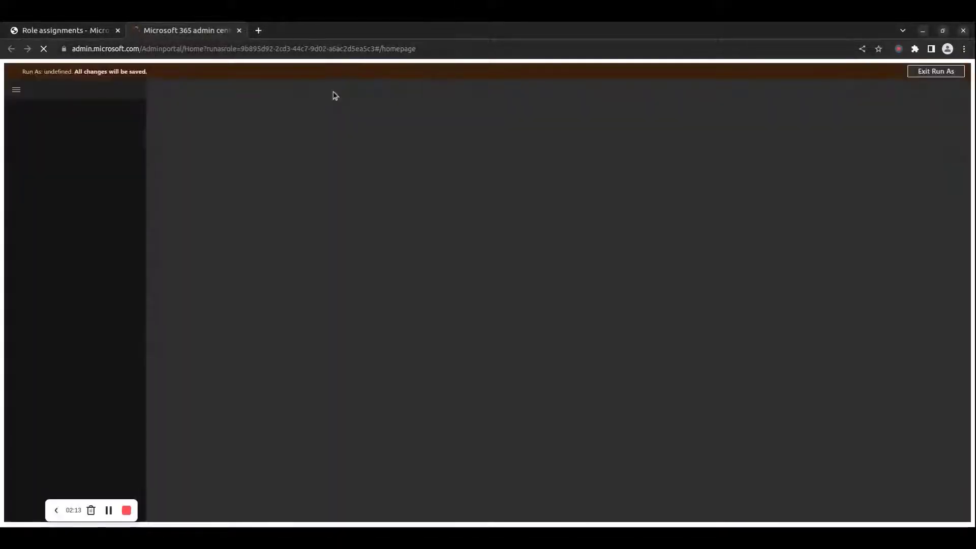
pyautogui.moveTo(40, 76); pyautogui.dragTo(134, 84)
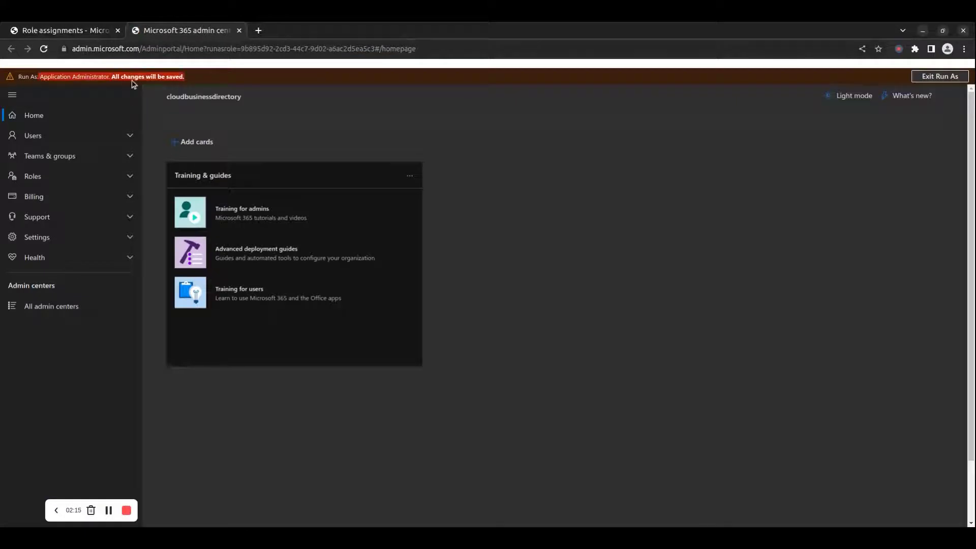
# Step: Return to the role assignments and compare the permissions of Application Administrator and Attribute Assignment Administrator
pyautogui.click(102, 32)
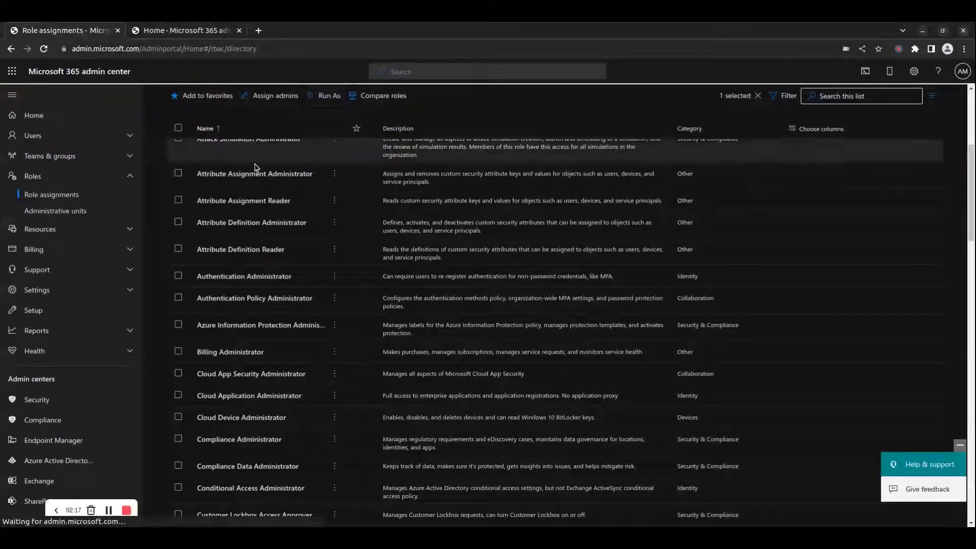
pyautogui.click(179, 173)
pyautogui.scroll(3, 278, 148)
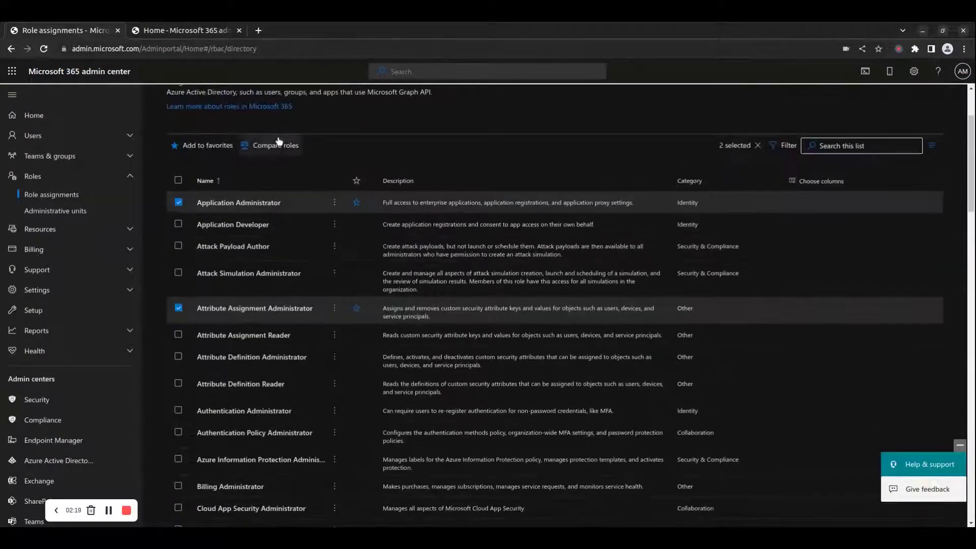
pyautogui.click(277, 145)
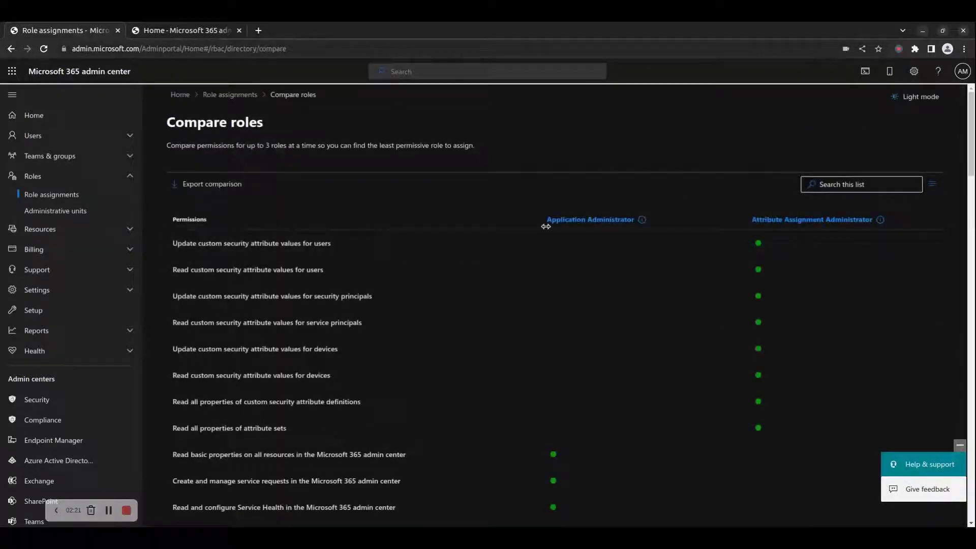
pyautogui.moveTo(166, 145); pyautogui.dragTo(378, 157)
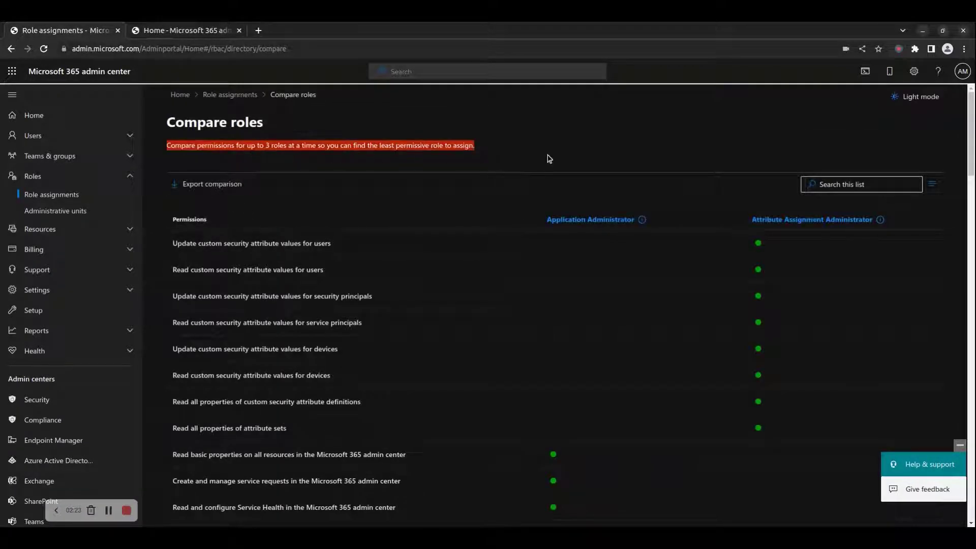
pyautogui.moveTo(630, 165); pyautogui.dragTo(889, 227)
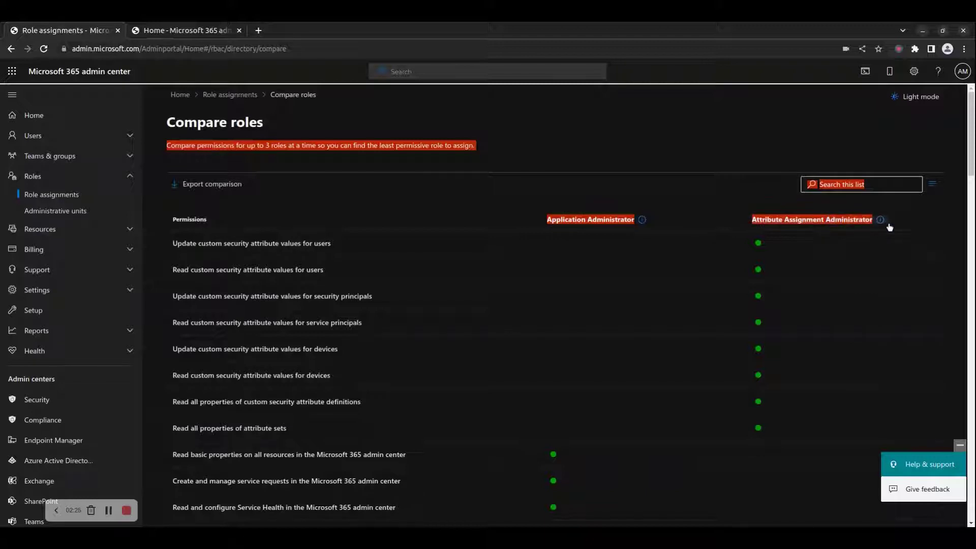
# Step: Export the role comparison to a CSV file and open the downloaded file
pyautogui.click(195, 183)
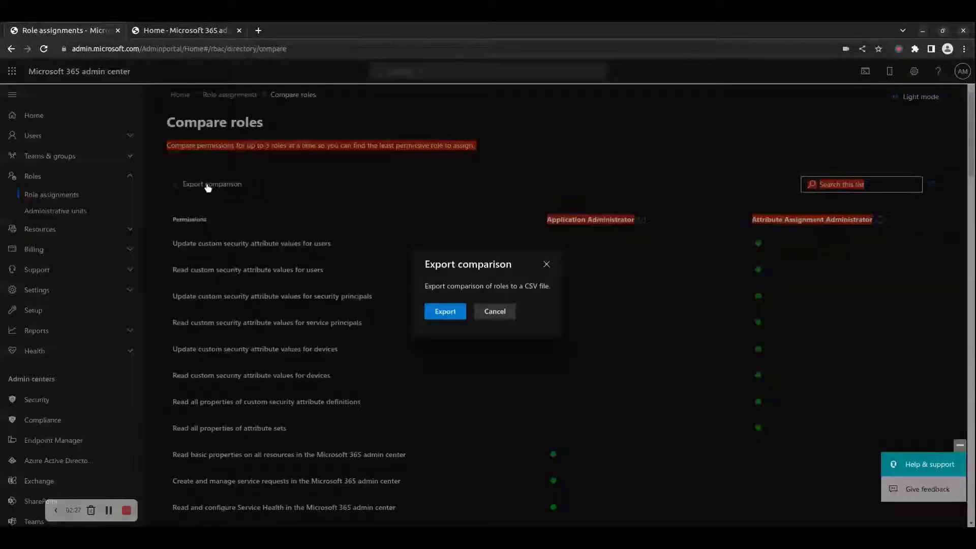
pyautogui.click(443, 311)
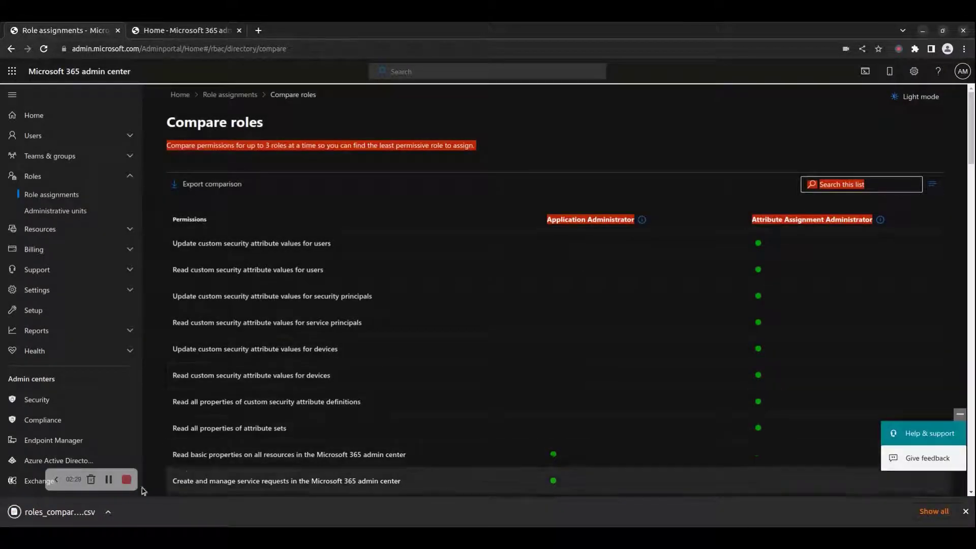
pyautogui.click(68, 511)
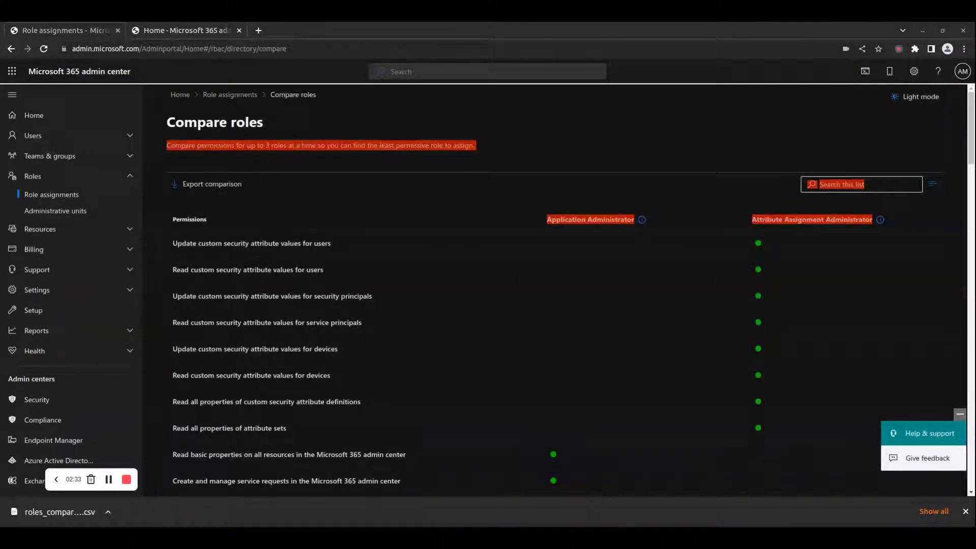
# Step: Return from the role comparison to the role assignments and show the list of Exchange role groups
pyautogui.click(366, 127)
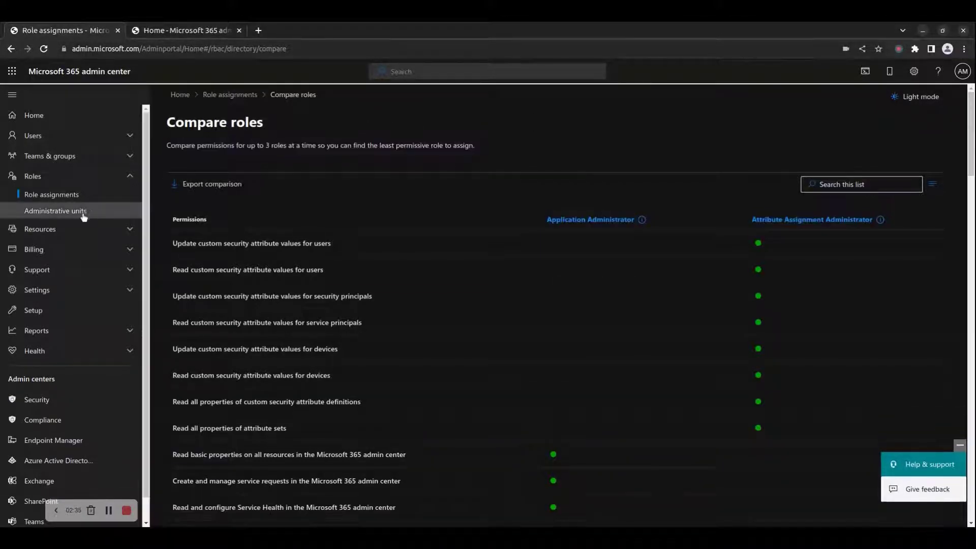
pyautogui.click(63, 181)
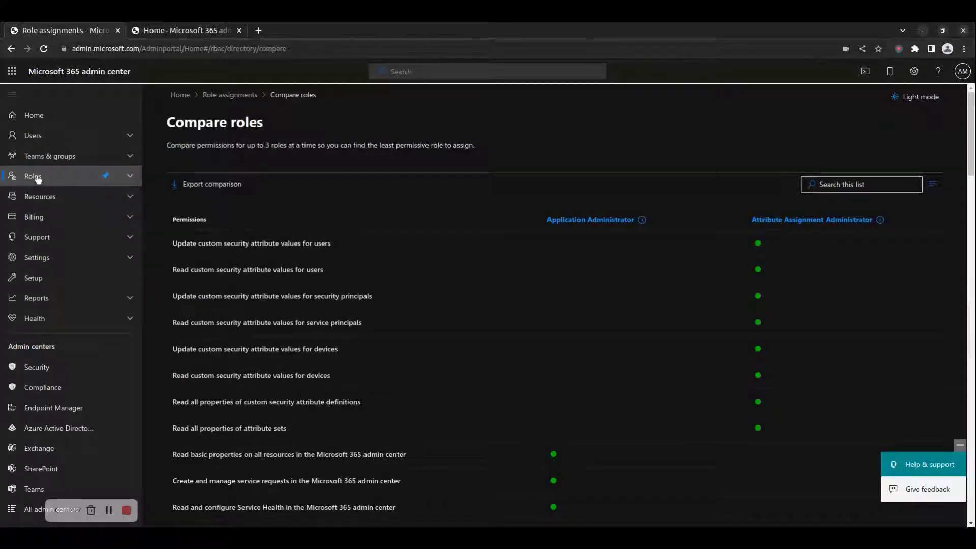
pyautogui.click(48, 177)
pyautogui.click(46, 196)
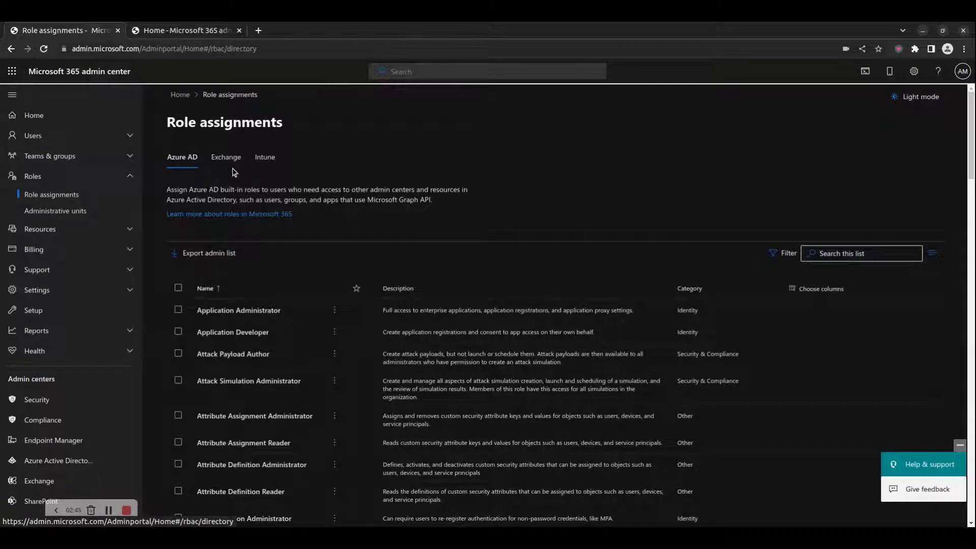
pyautogui.click(226, 160)
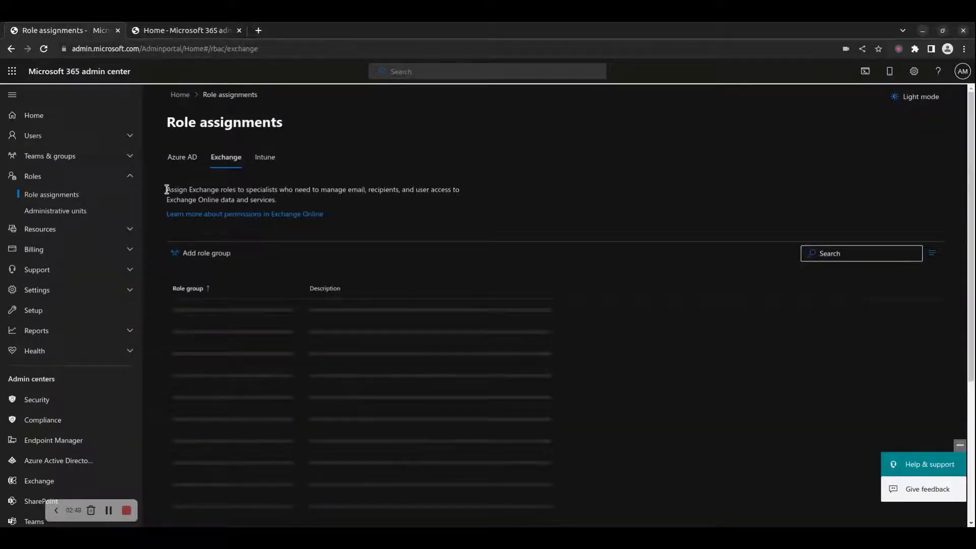
pyautogui.moveTo(167, 189); pyautogui.dragTo(299, 202)
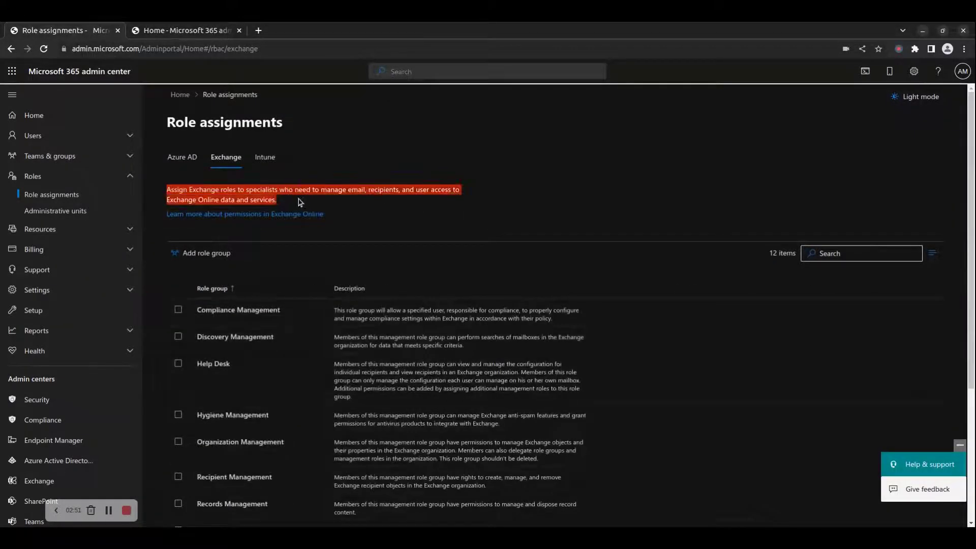
pyautogui.scroll(-3, 368, 219)
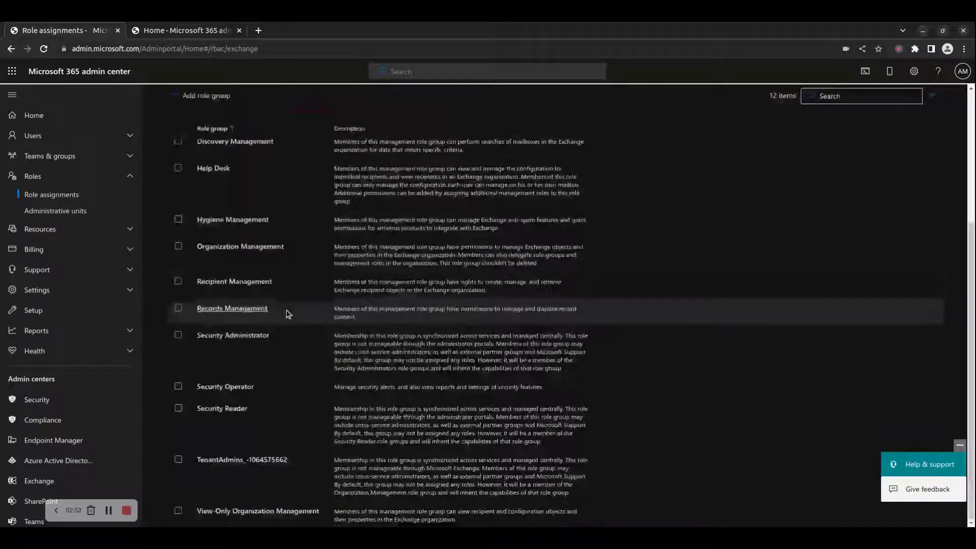
# Step: Review the general details and permissions of the Organization Management role group, ticking Application Calendars.Read without saving
pyautogui.click(251, 252)
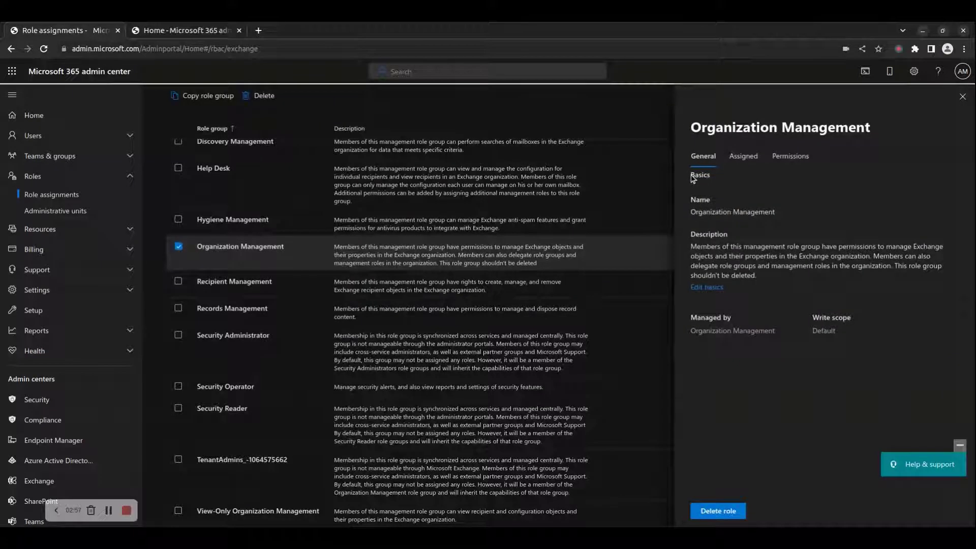
pyautogui.moveTo(693, 178); pyautogui.dragTo(908, 338)
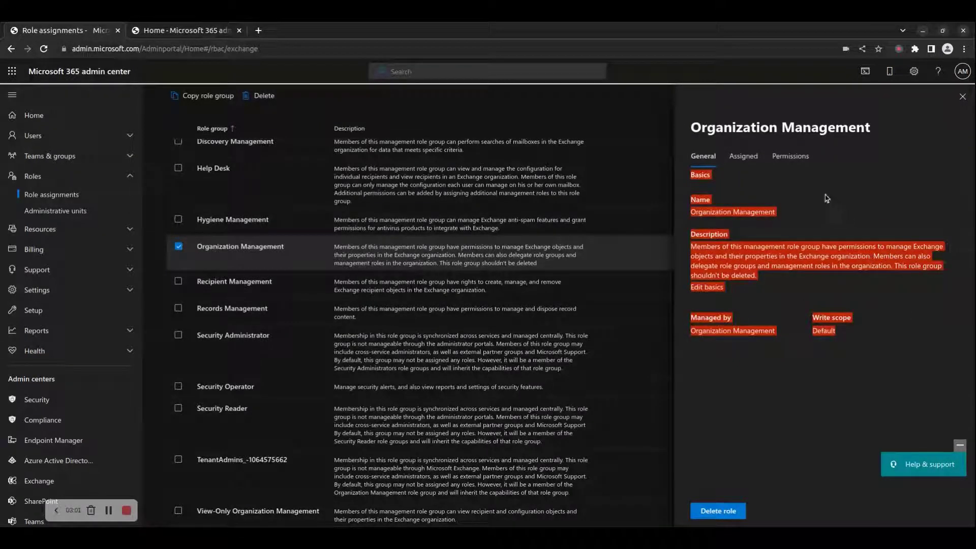
pyautogui.click(791, 156)
pyautogui.moveTo(692, 173); pyautogui.dragTo(949, 182)
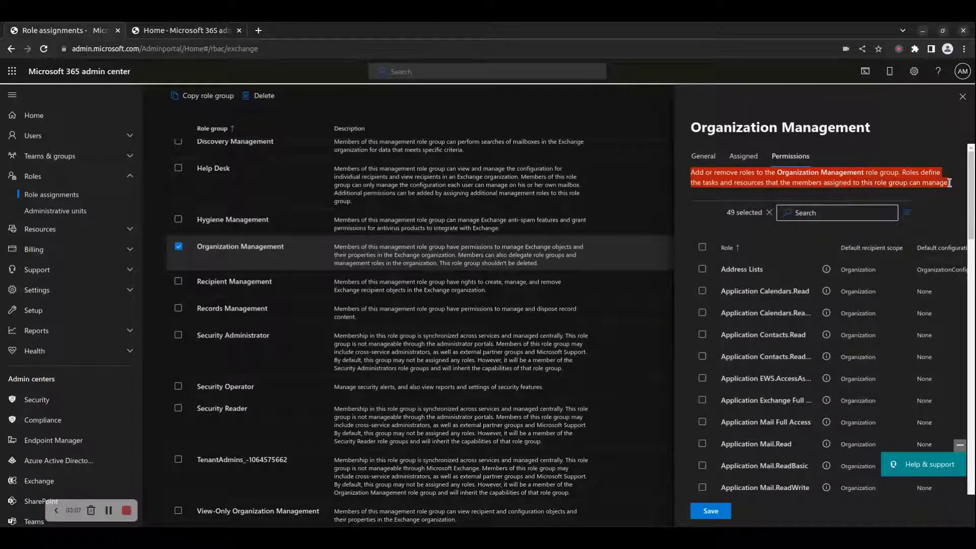
pyautogui.click(702, 292)
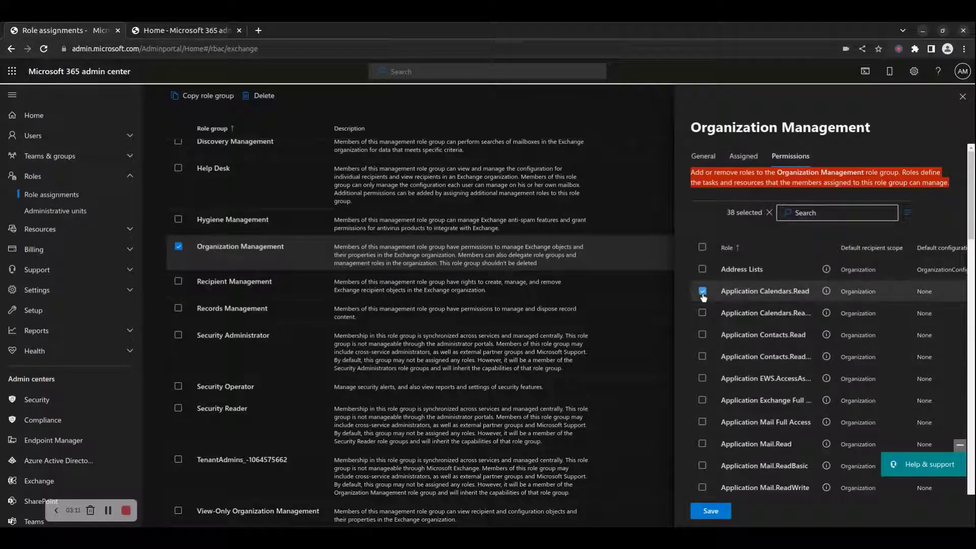
# Step: Add test01 as an admin of the Organization Management role group and close the role group's details
pyautogui.click(744, 157)
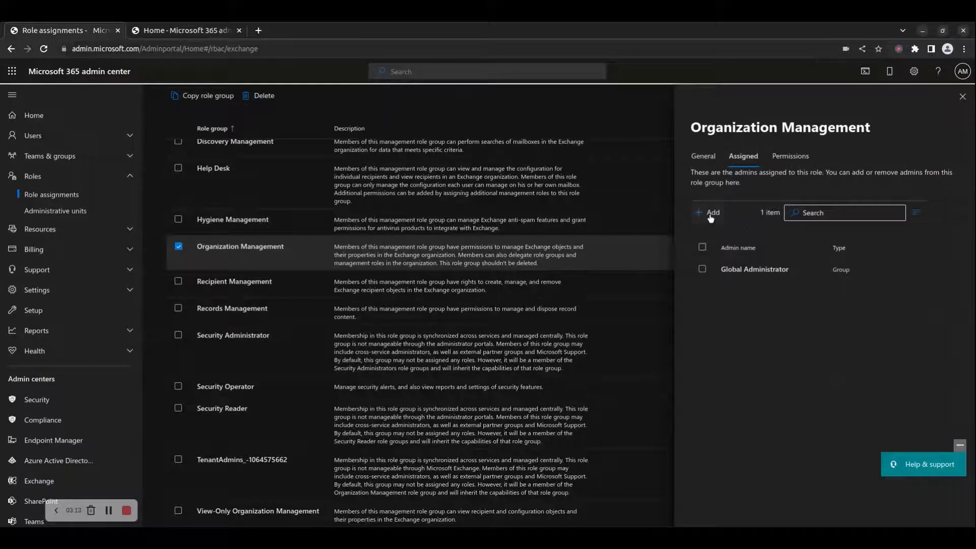
pyautogui.click(710, 213)
pyautogui.click(720, 179)
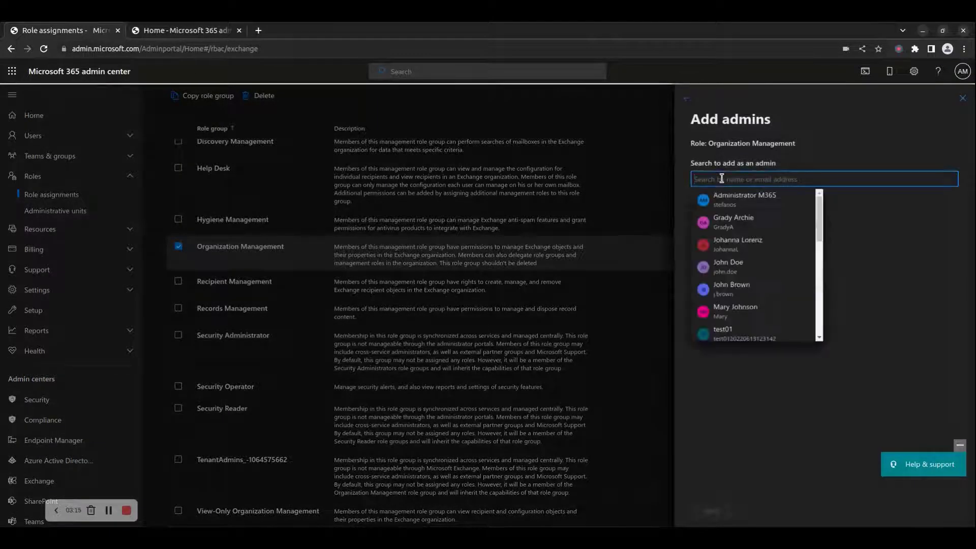
pyautogui.scroll(-2, 757, 278)
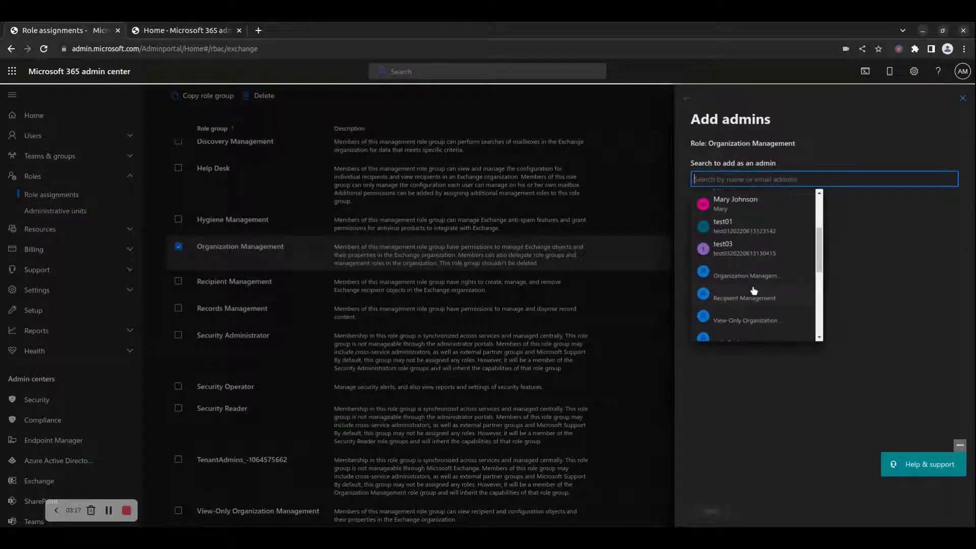
pyautogui.click(740, 230)
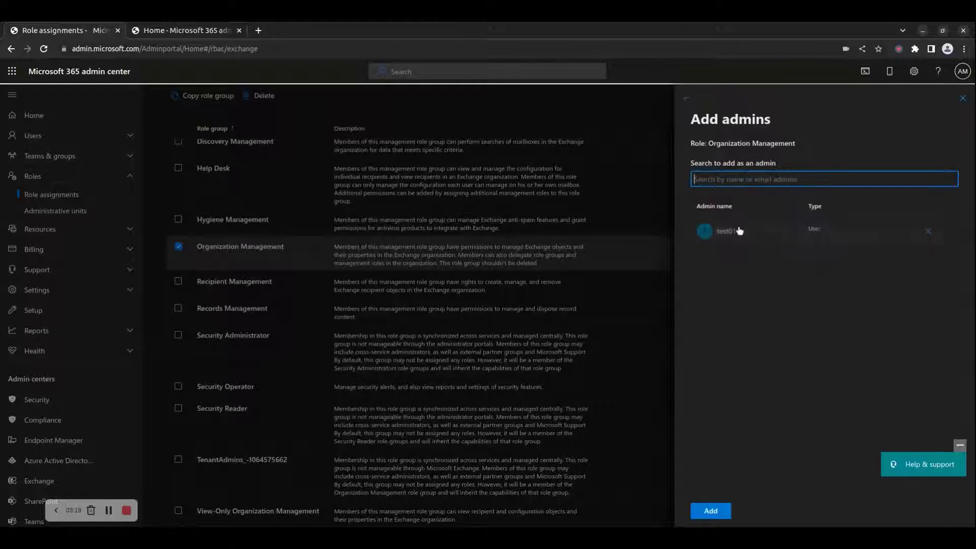
pyautogui.click(718, 516)
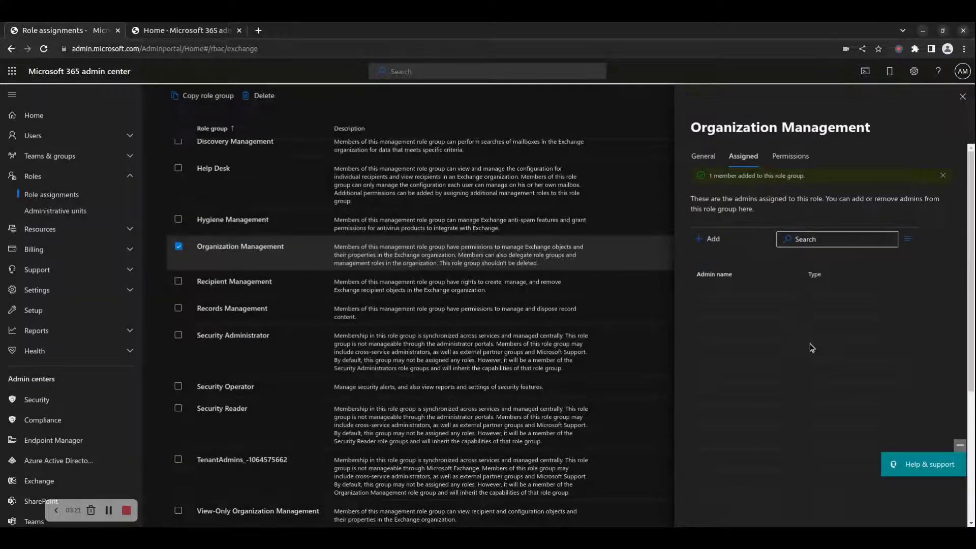
pyautogui.click(963, 97)
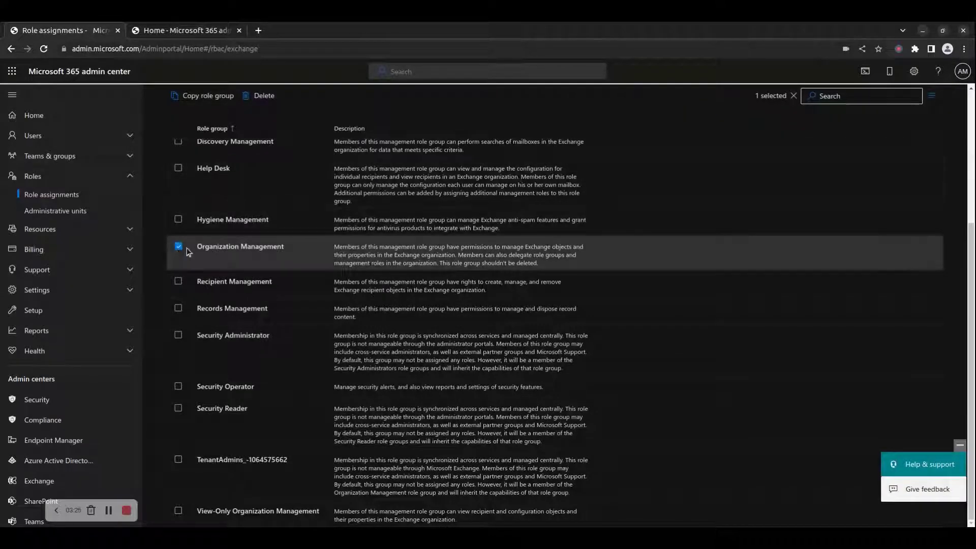
# Step: Start copying the Organization Management role group, keeping the proposed name, the description and the Default write scope
pyautogui.click(178, 247)
pyautogui.click(179, 247)
pyautogui.scroll(4, 315, 224)
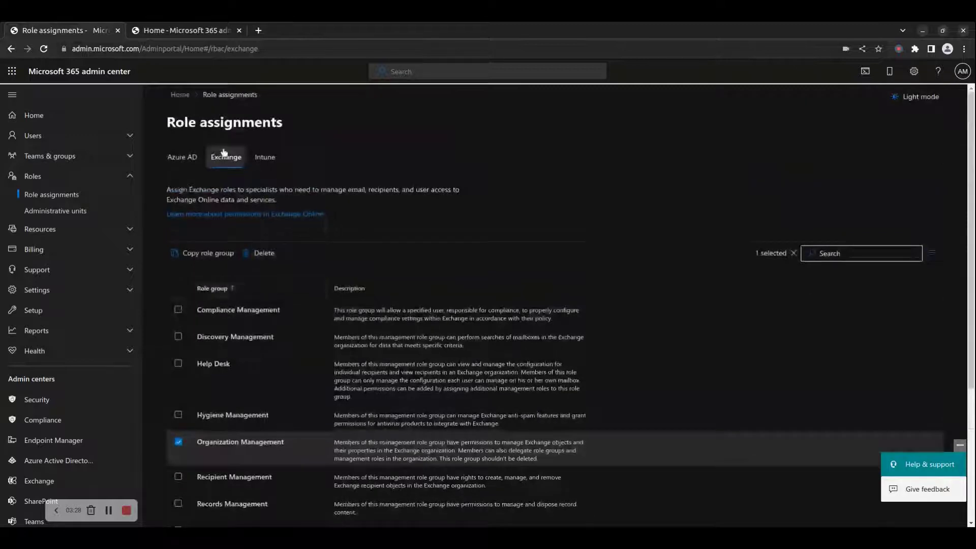
pyautogui.click(177, 254)
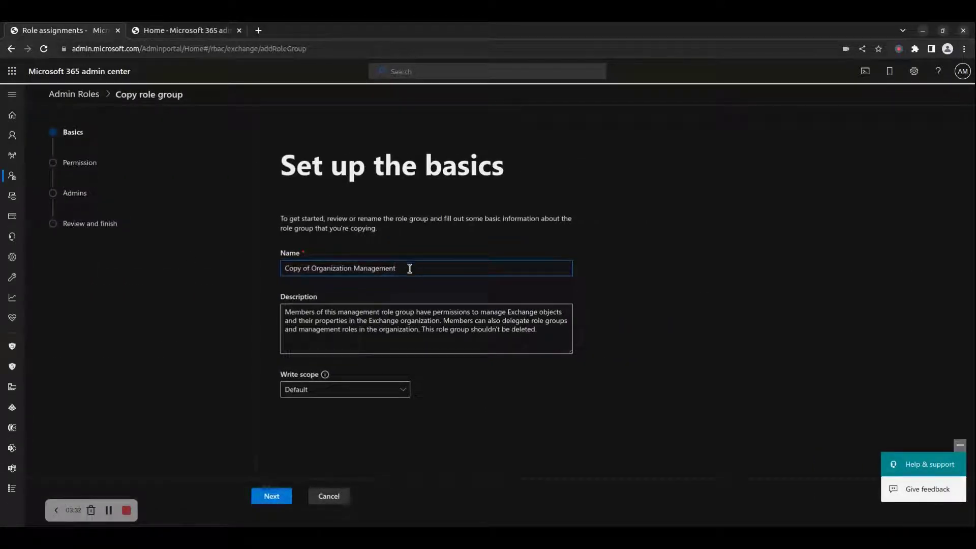
pyautogui.click(354, 324)
pyautogui.moveTo(542, 335); pyautogui.dragTo(283, 292)
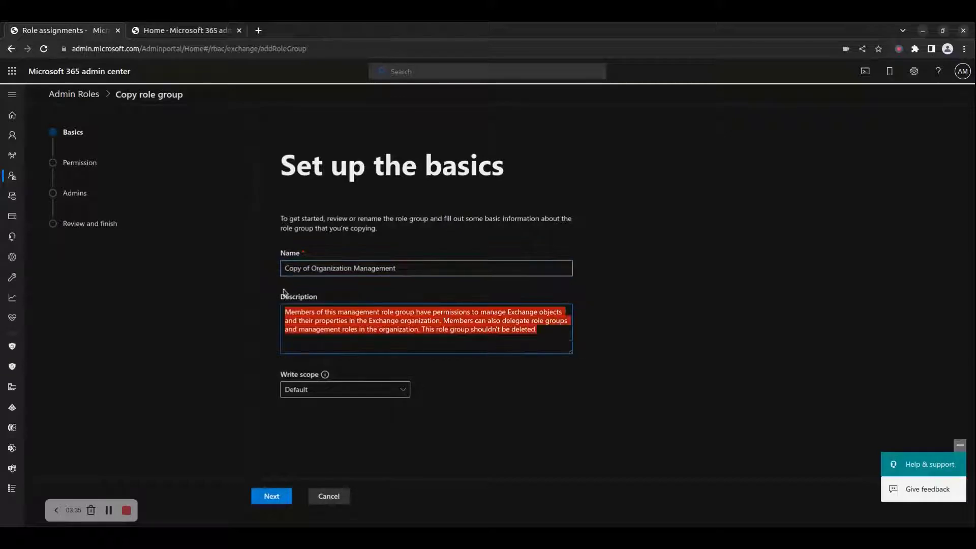
pyautogui.click(371, 391)
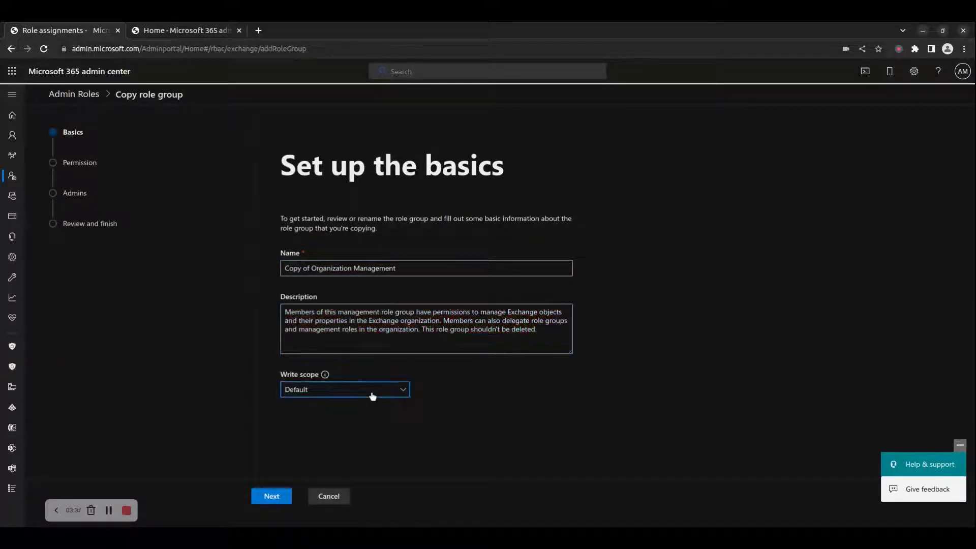
pyautogui.click(372, 395)
pyautogui.click(265, 497)
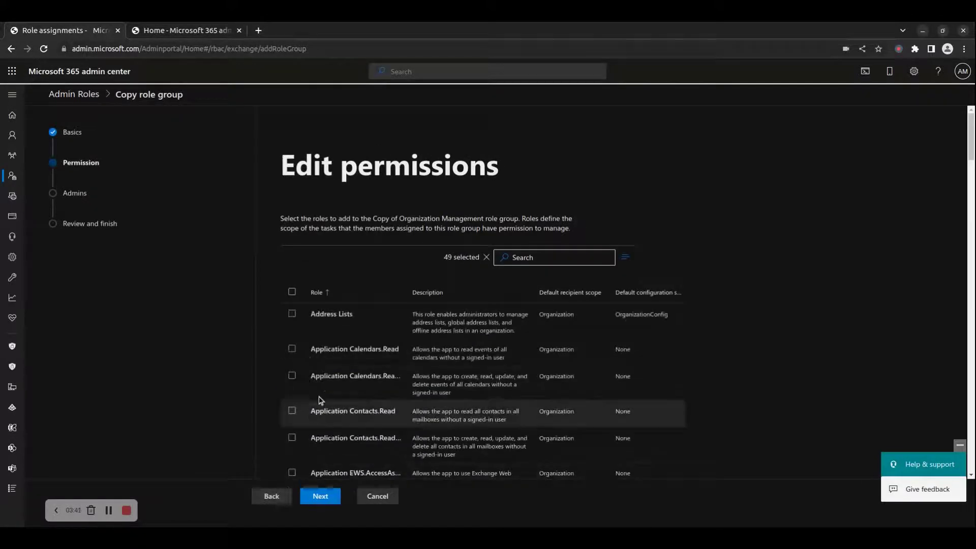
# Step: Add Address Lists, Application Calendars.Read, Application Calendars.ReadWrite, Application Contacts.Read and Application Contacts.ReadWrite to the copied role group's permissions
pyautogui.click(292, 314)
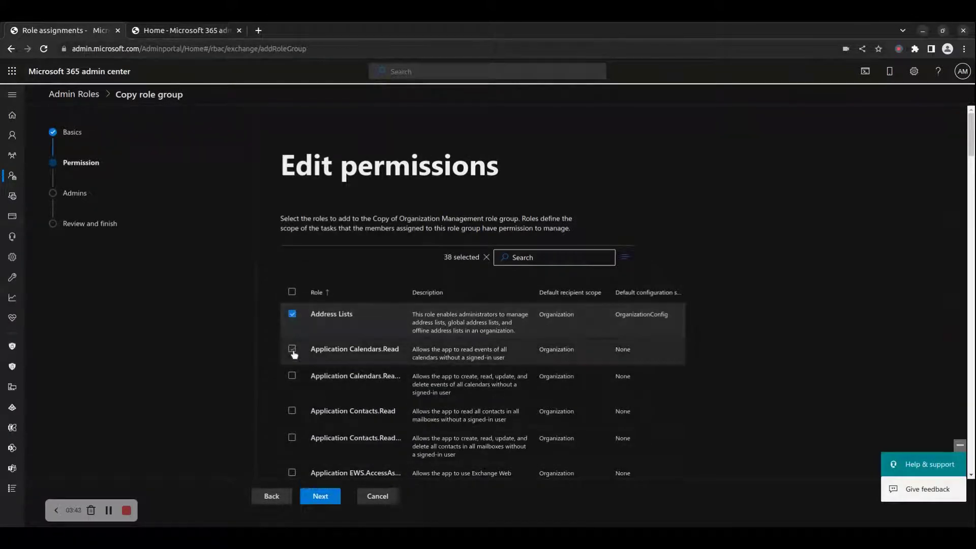
pyautogui.click(292, 350)
pyautogui.click(292, 376)
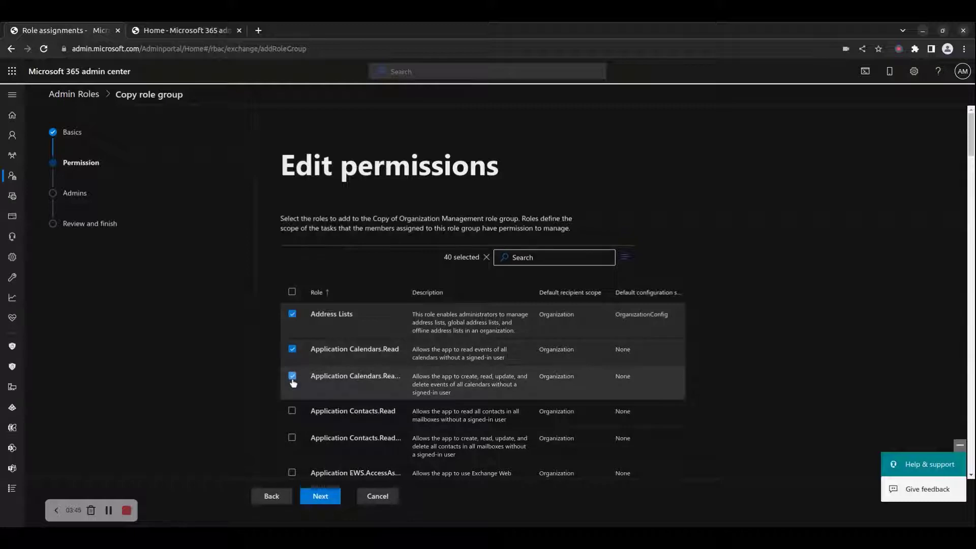
pyautogui.click(291, 410)
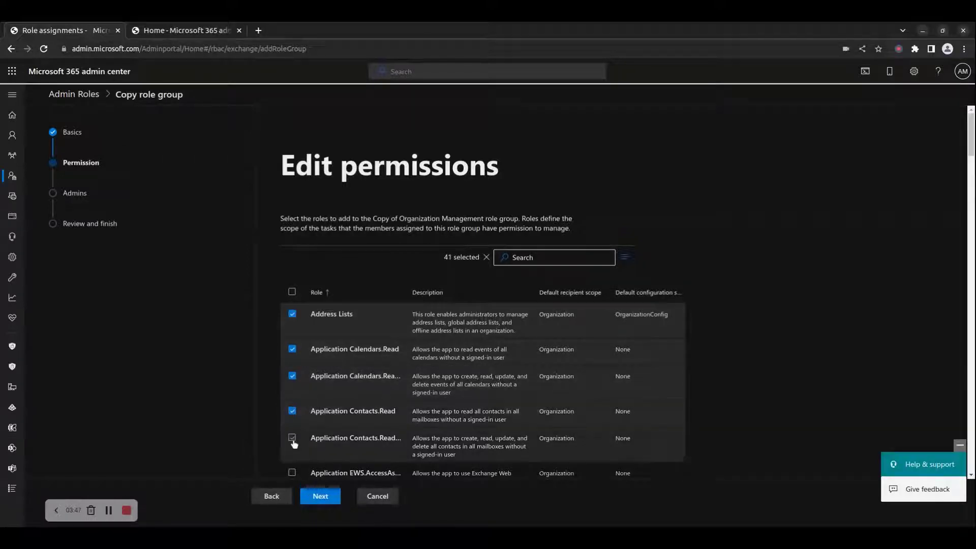
pyautogui.click(291, 437)
pyautogui.scroll(-2, 559, 363)
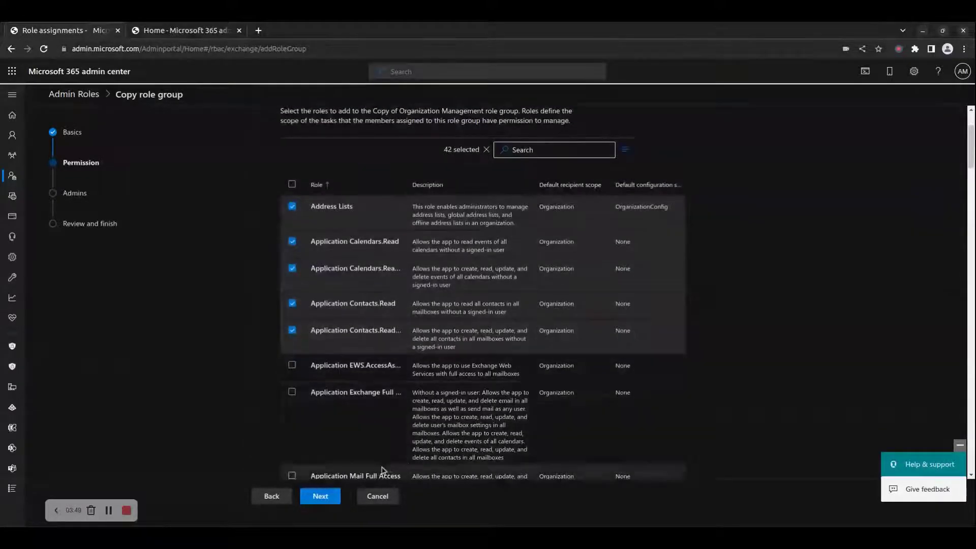
pyautogui.scroll(2, 465, 402)
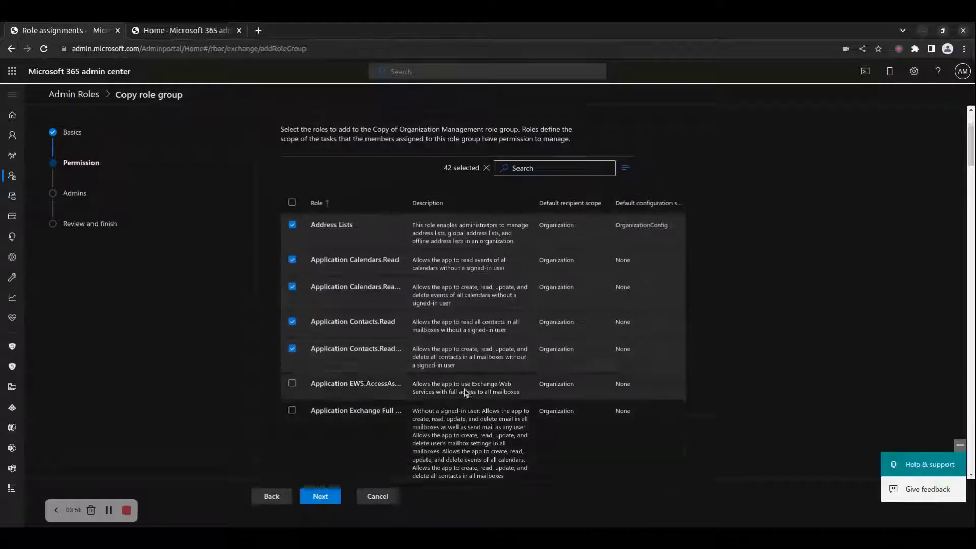
pyautogui.click(329, 497)
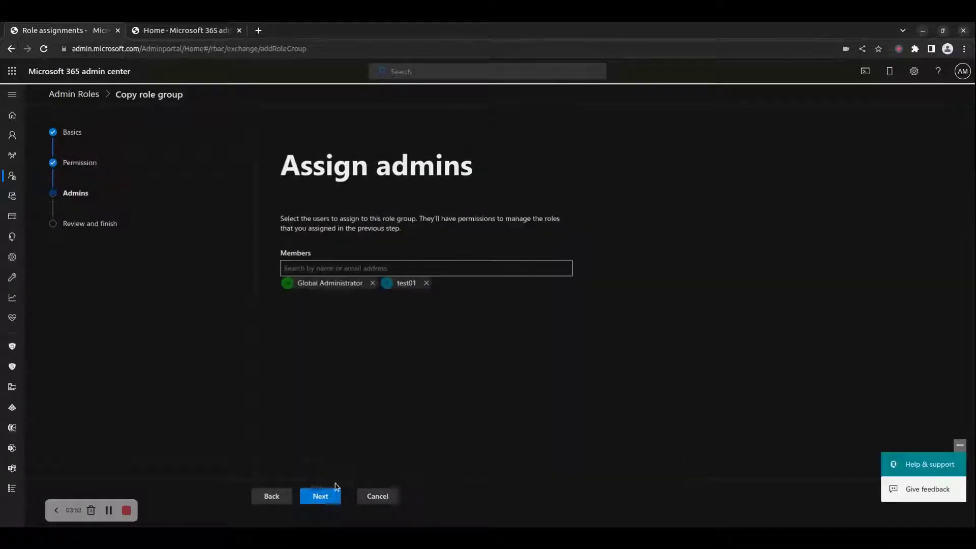
# Step: Assign test03 as an additional member of the copied role group, then review the summary and create the copy
pyautogui.click(338, 267)
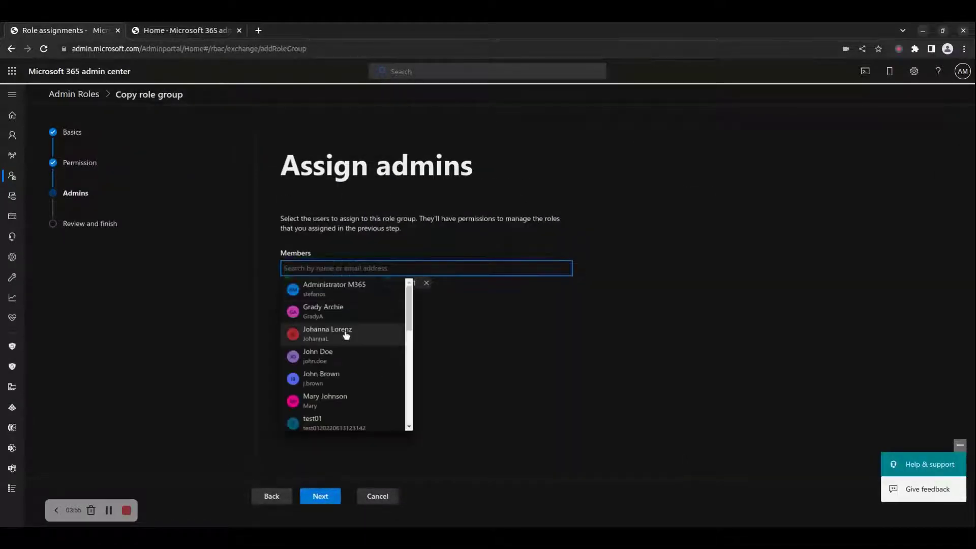
pyautogui.scroll(-1, 346, 335)
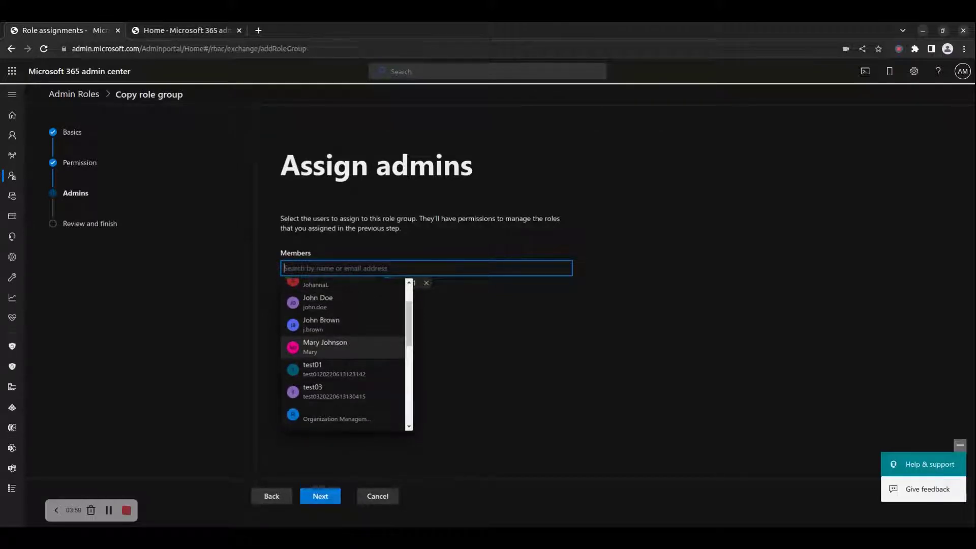
pyautogui.scroll(-1, 337, 340)
pyautogui.click(337, 339)
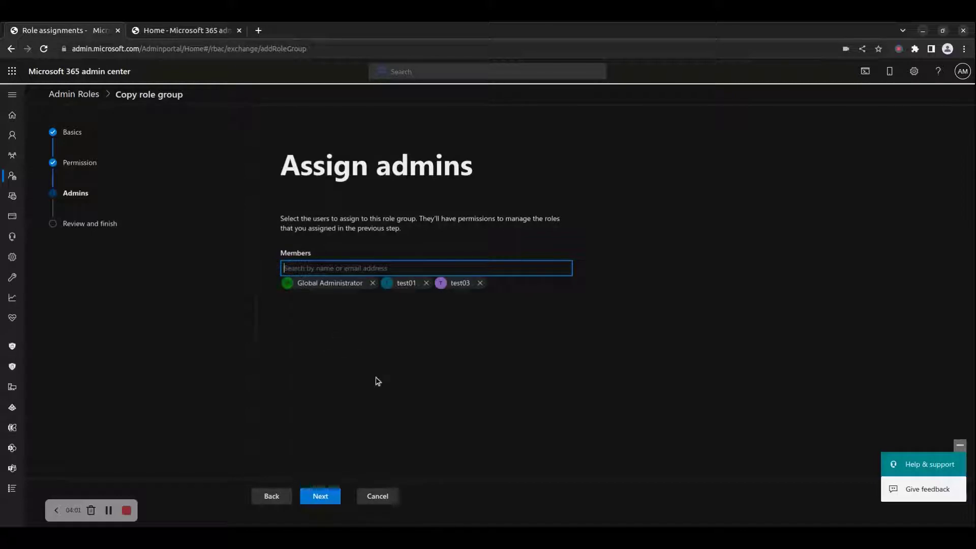
pyautogui.click(321, 498)
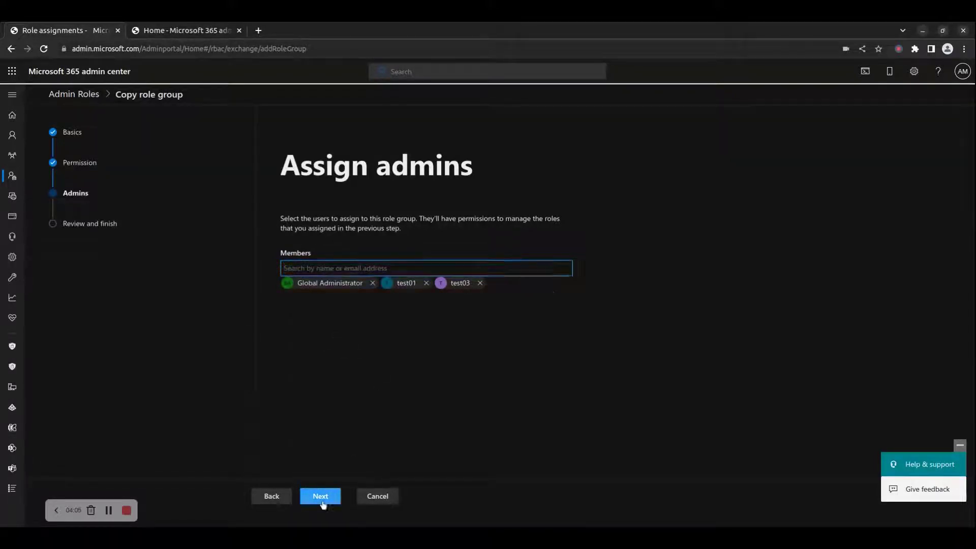
pyautogui.moveTo(283, 164); pyautogui.dragTo(508, 389)
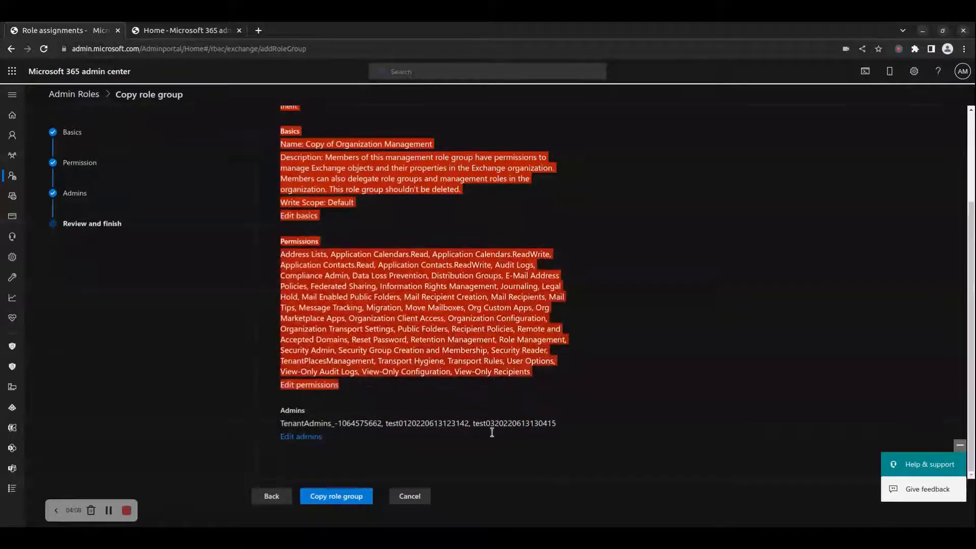
pyautogui.click(337, 497)
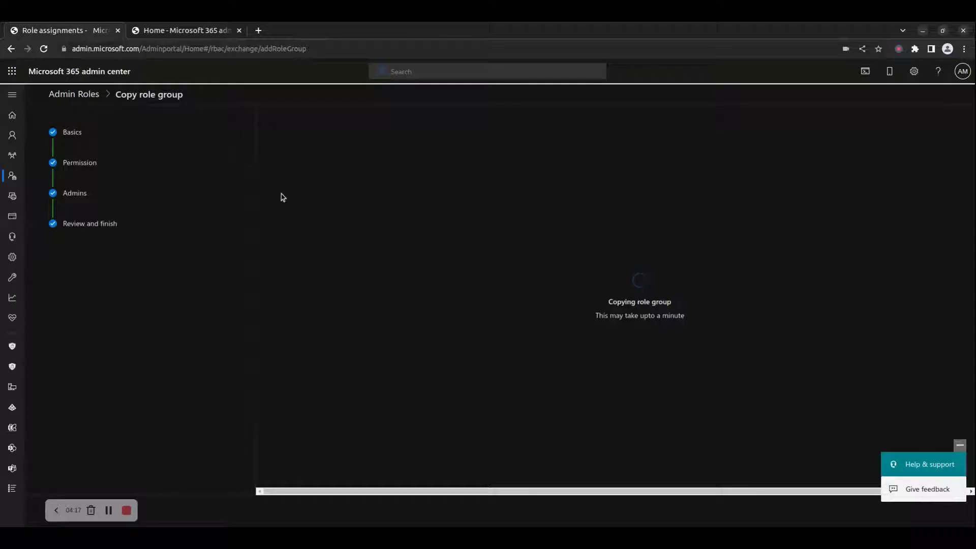
# Step: Return to the role assignments and show the list of Intune roles
pyautogui.click(87, 96)
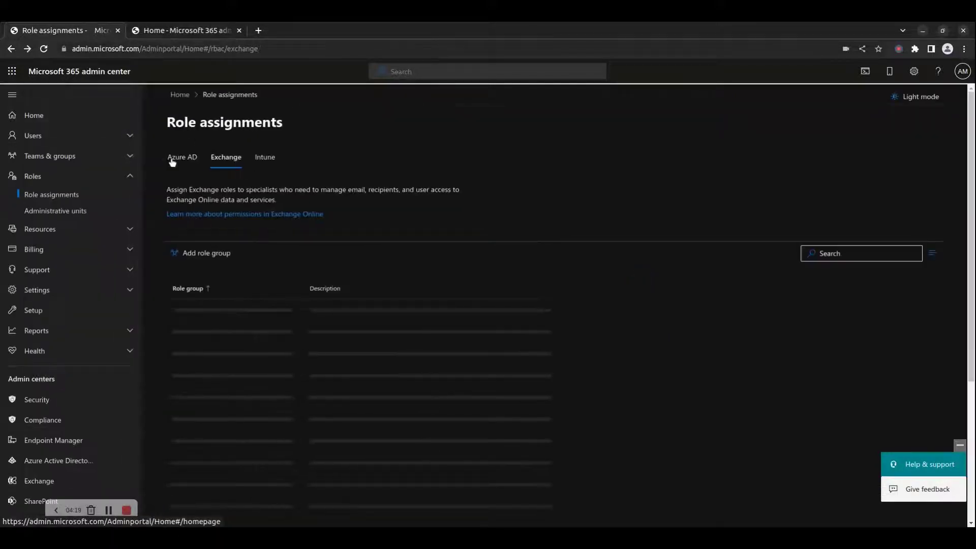
pyautogui.click(264, 158)
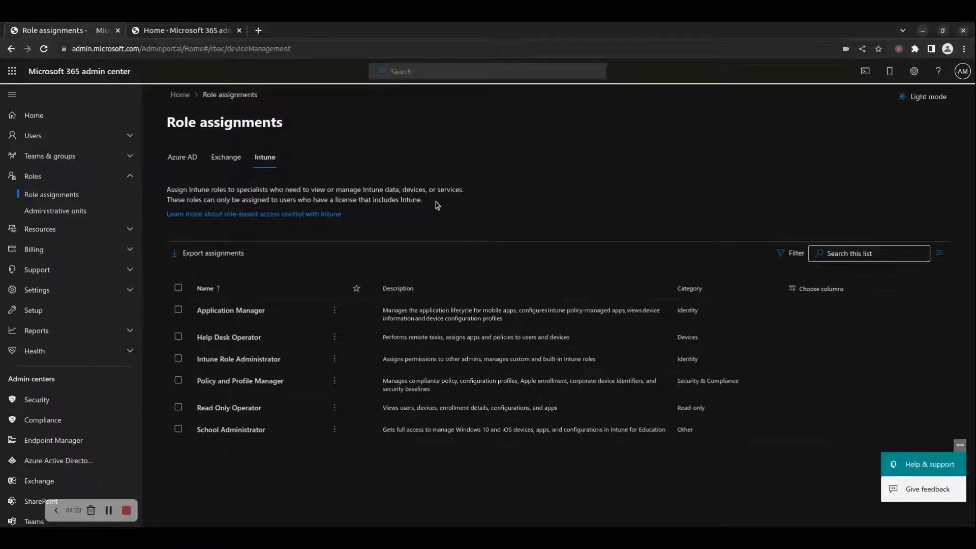
# Step: Read the introduction to the Intune roles, then export the Intune role assignments to a file
pyautogui.moveTo(437, 205); pyautogui.dragTo(165, 191)
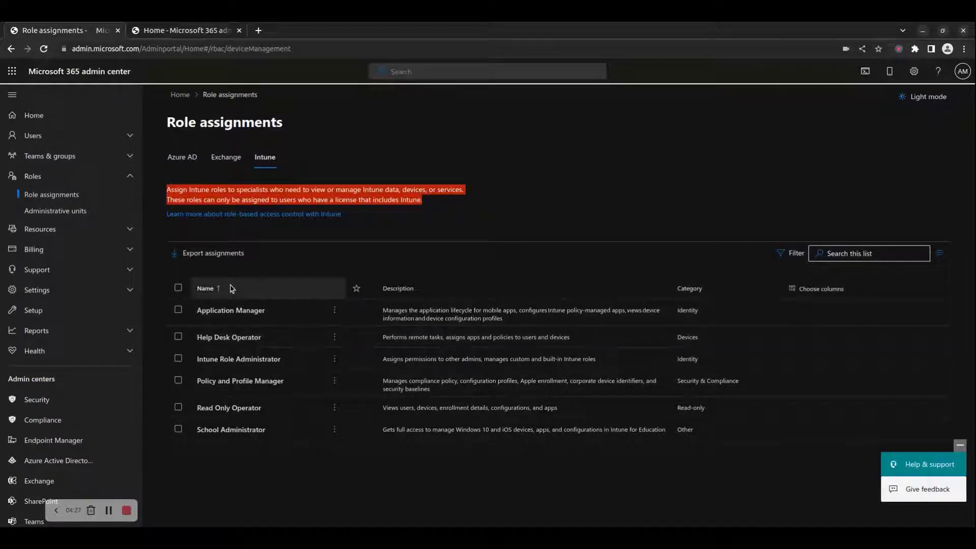
pyautogui.click(178, 310)
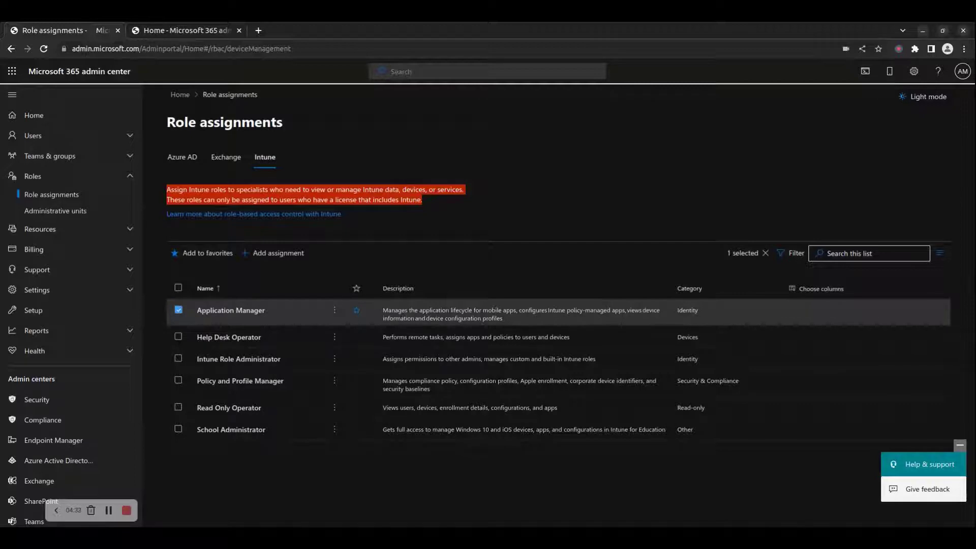
pyautogui.click(225, 157)
pyautogui.click(264, 157)
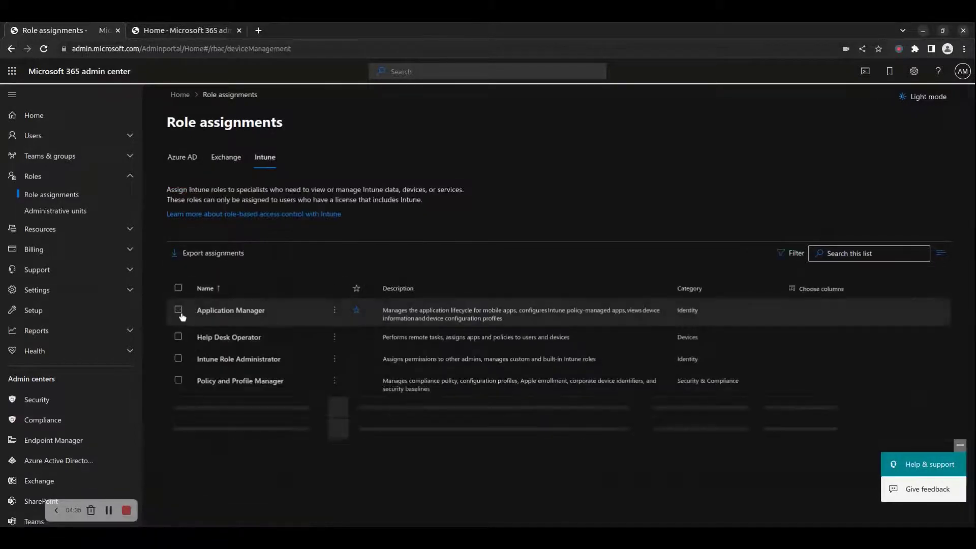
pyautogui.click(204, 256)
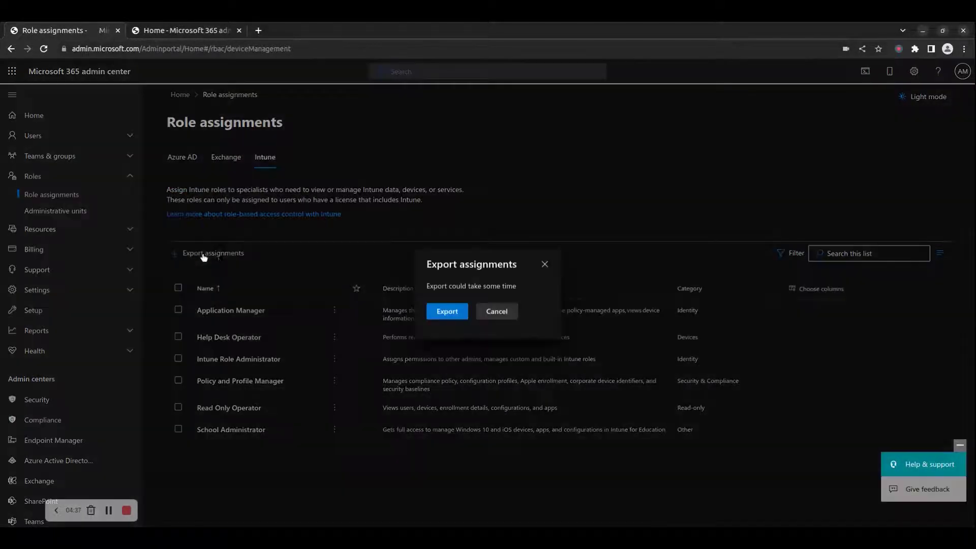
pyautogui.click(442, 311)
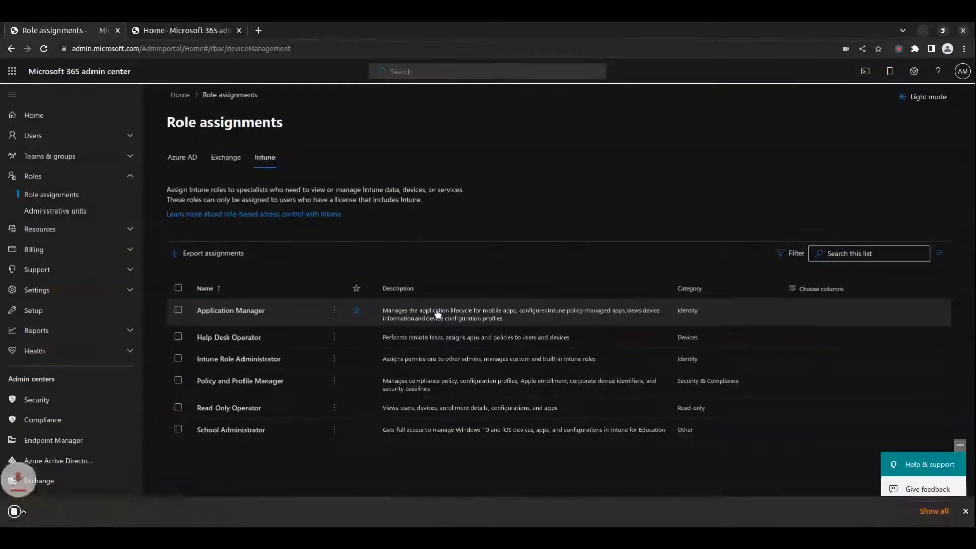
# Step: Open the Application Manager role and examine who should be assigned it and its detailed permissions
pyautogui.click(179, 310)
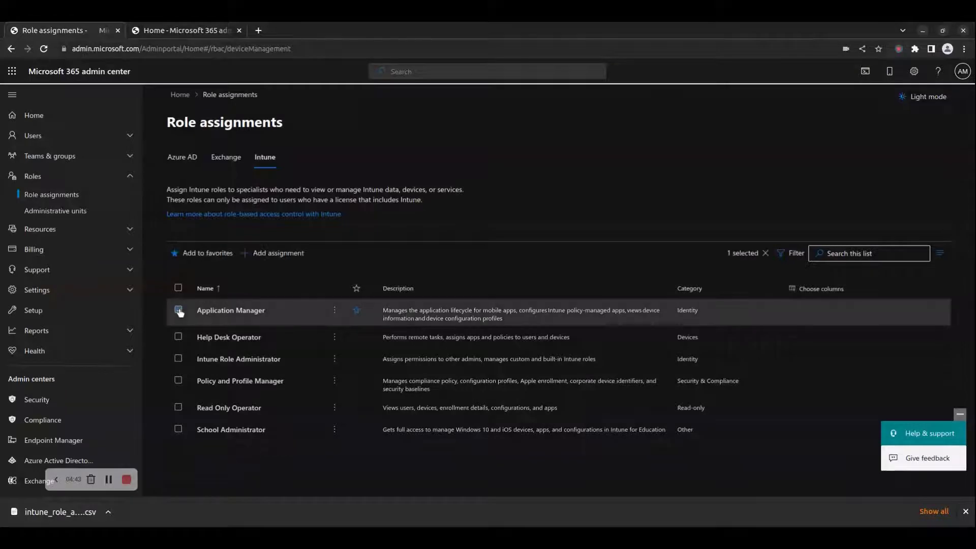
pyautogui.click(253, 315)
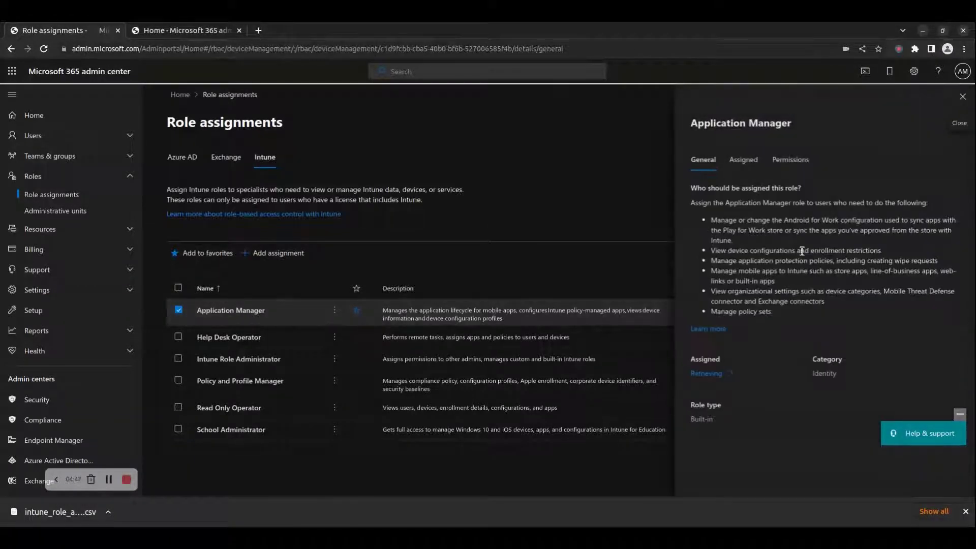
pyautogui.moveTo(696, 188); pyautogui.dragTo(847, 325)
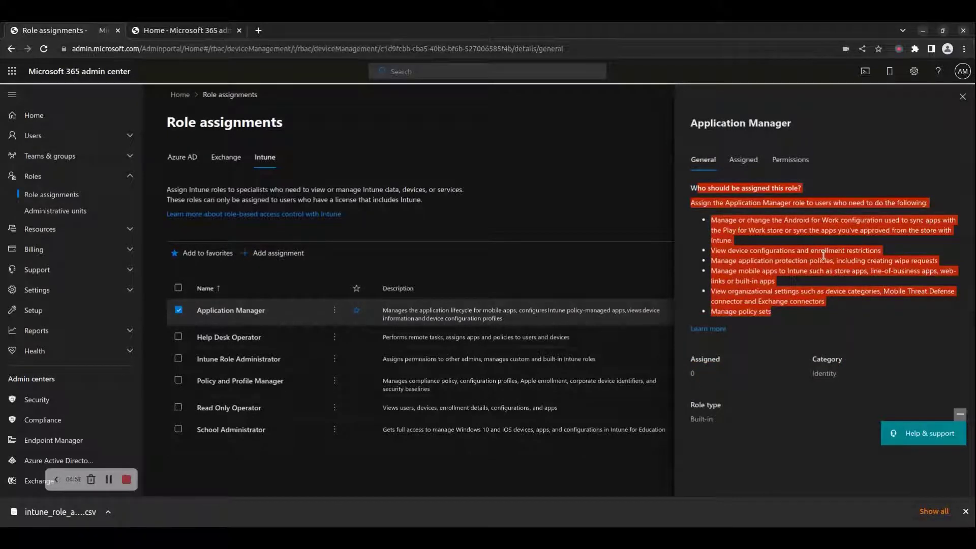
pyautogui.click(790, 160)
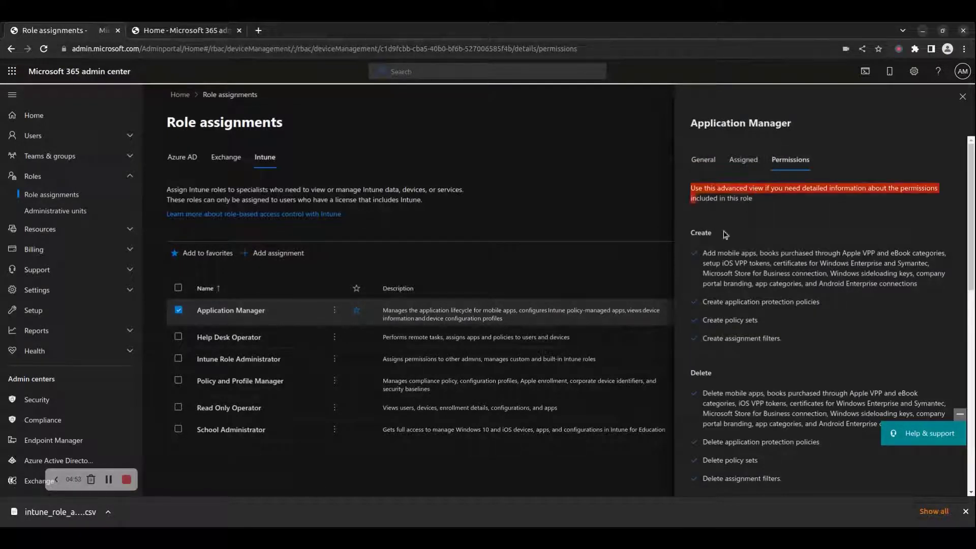
pyautogui.moveTo(725, 234); pyautogui.dragTo(819, 371)
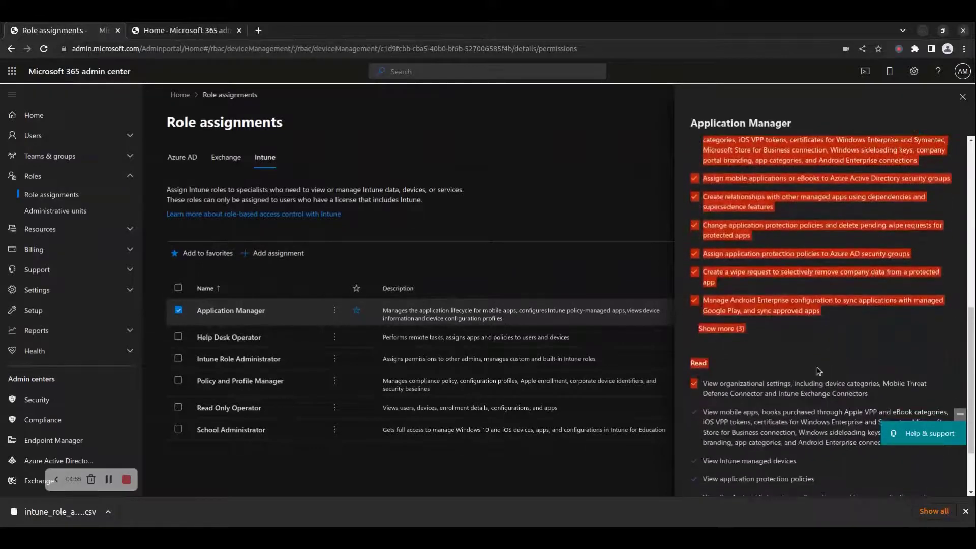
pyautogui.click(722, 329)
pyautogui.scroll(10, 828, 328)
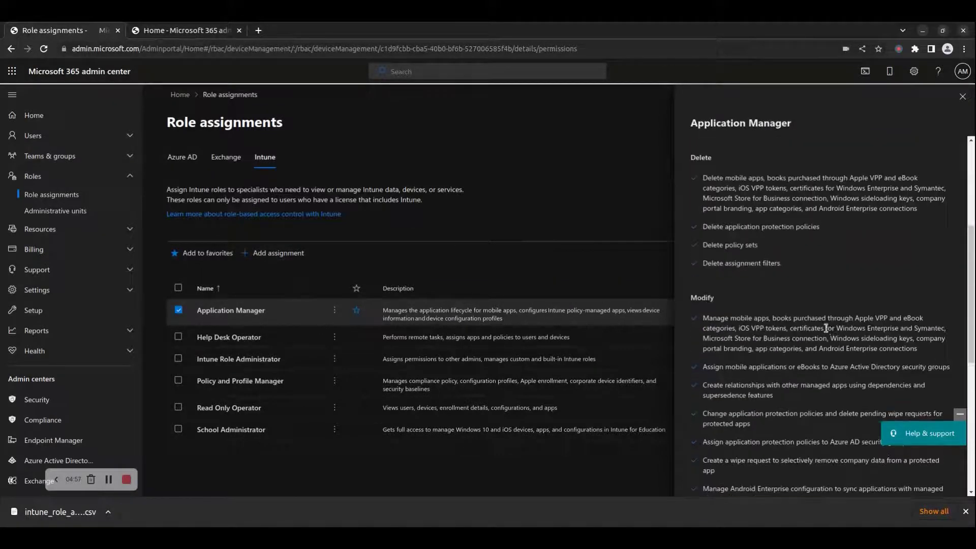
# Step: Start a new assignment for the Application Manager role, naming it test3 and leaving the description empty
pyautogui.click(744, 158)
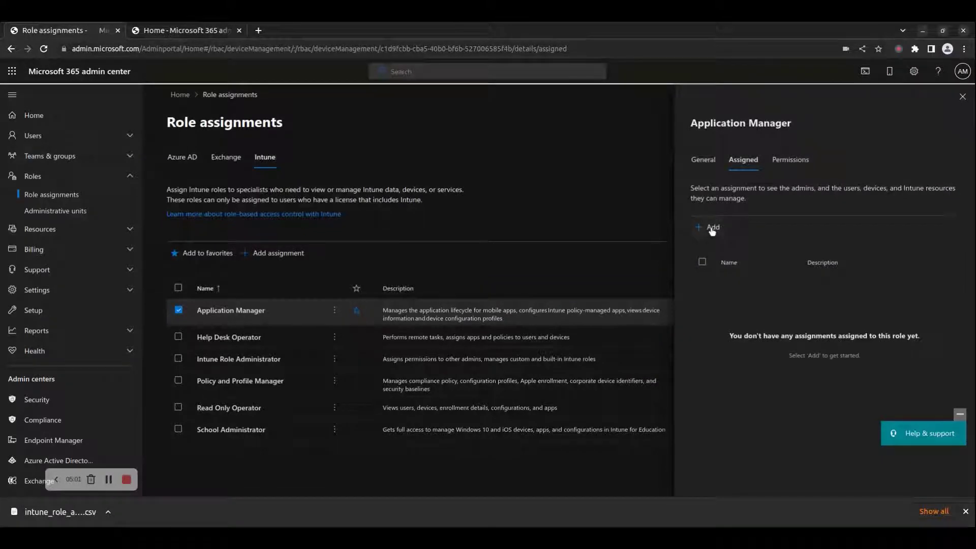
pyautogui.moveTo(690, 187); pyautogui.dragTo(761, 208)
pyautogui.click(711, 227)
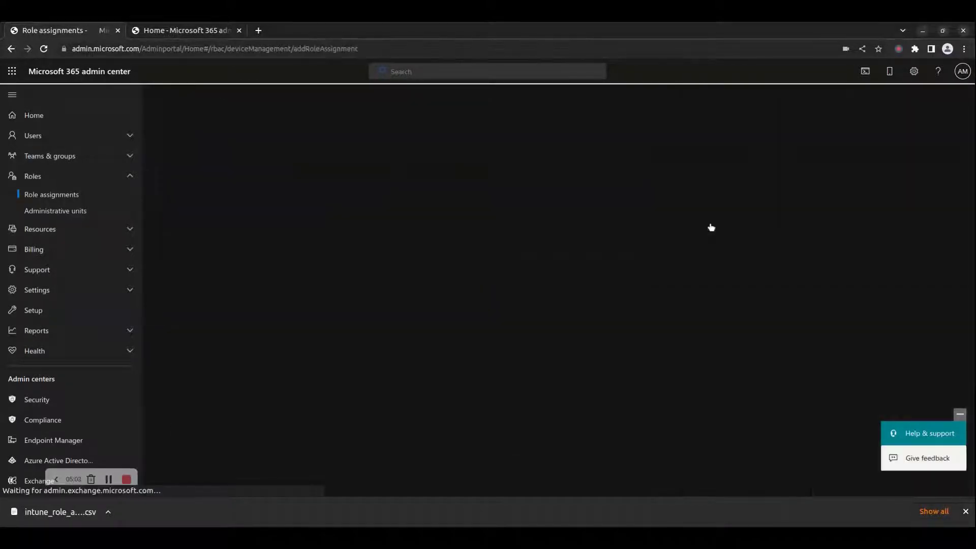
pyautogui.click(387, 217)
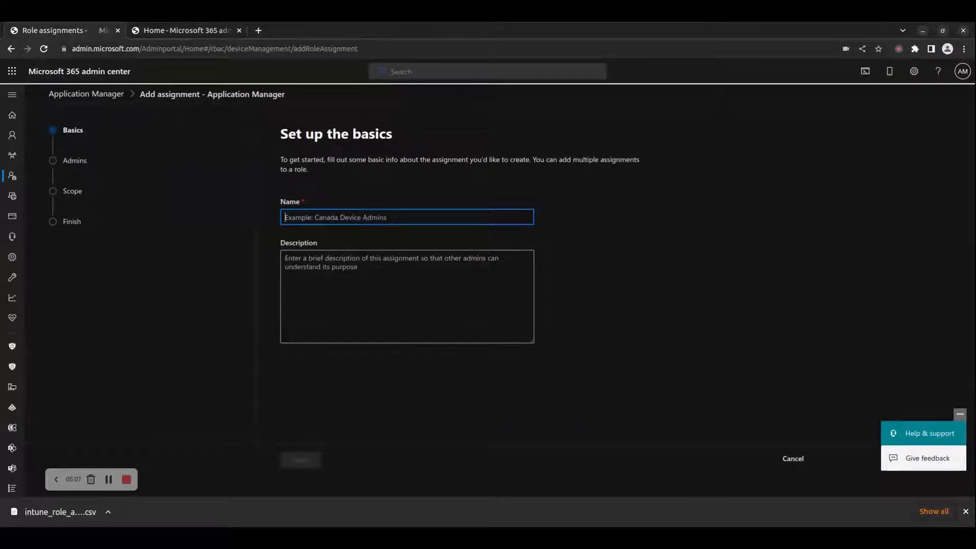
pyautogui.write('test3')
pyautogui.click(348, 339)
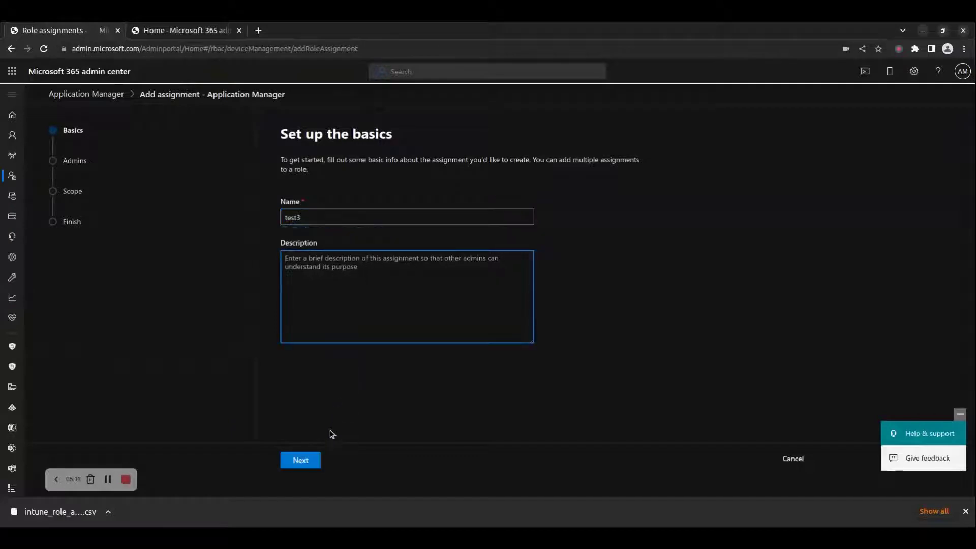
pyautogui.click(315, 460)
# Step: Assign the security group Azure ATP cloudbusinessdirectory Users as admins of the new assignment
pyautogui.click(353, 205)
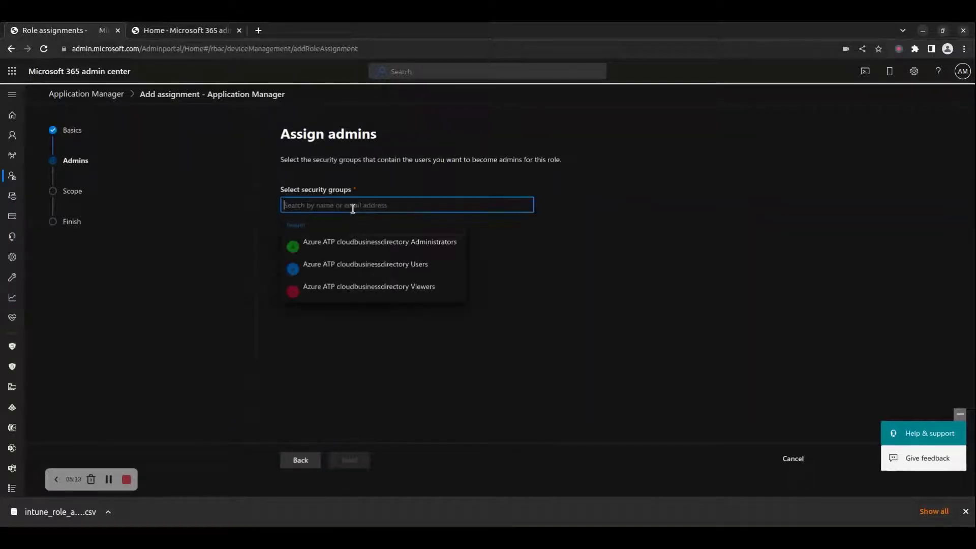
pyautogui.click(368, 265)
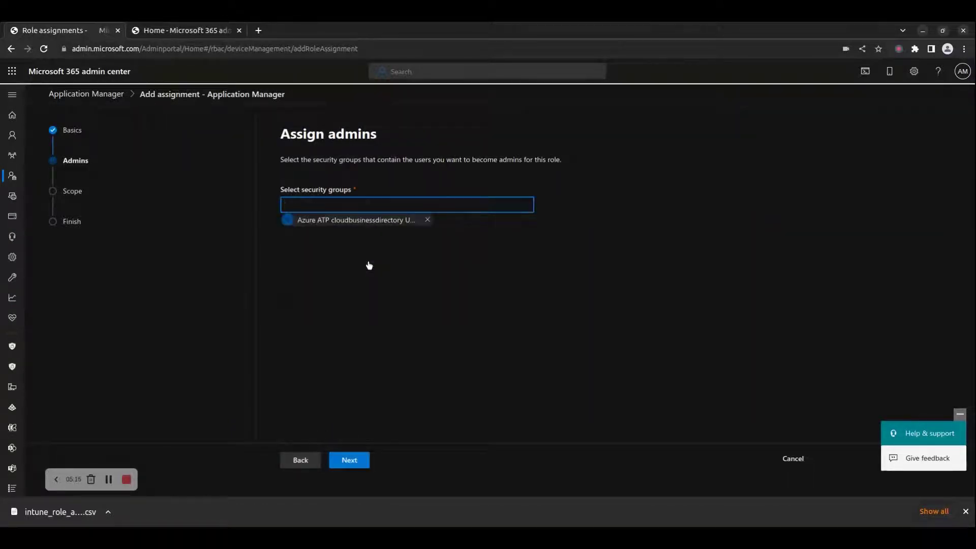
pyautogui.click(349, 459)
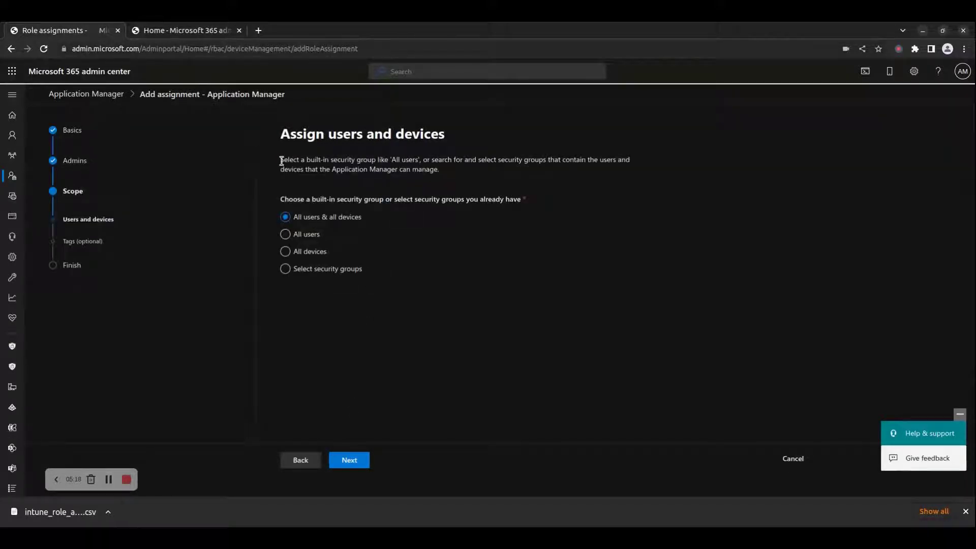
# Step: Keep the assignment's scope at All users & all devices and add the Default scope tag
pyautogui.moveTo(281, 160); pyautogui.dragTo(476, 174)
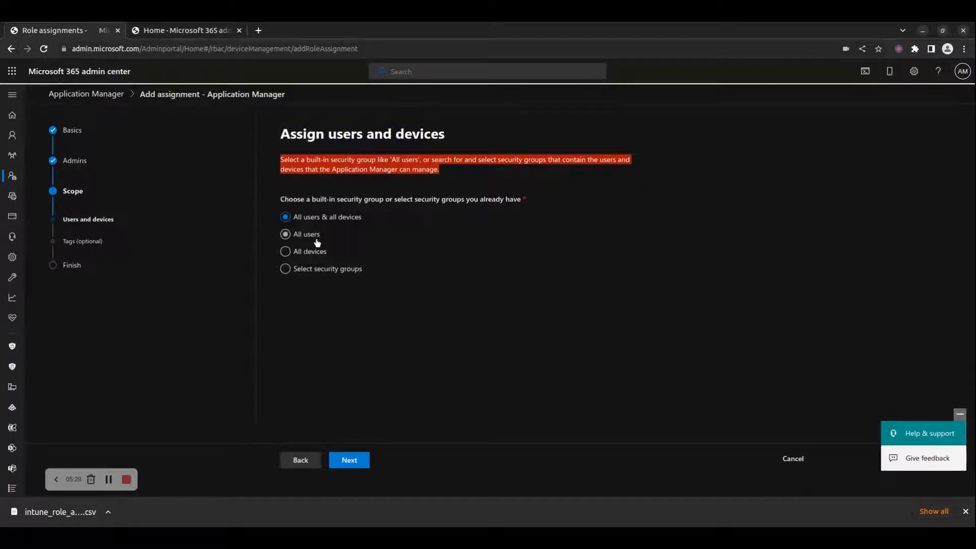
pyautogui.click(350, 460)
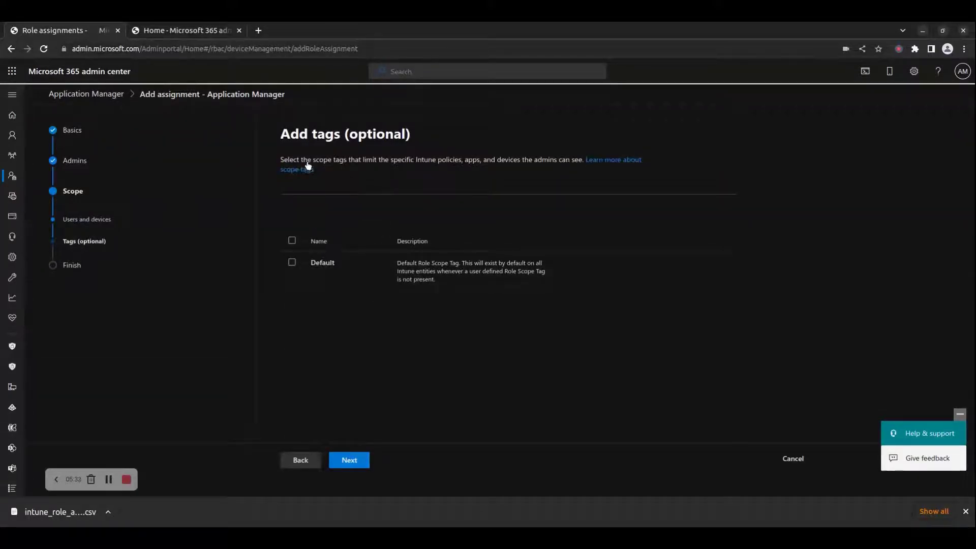
pyautogui.click(292, 262)
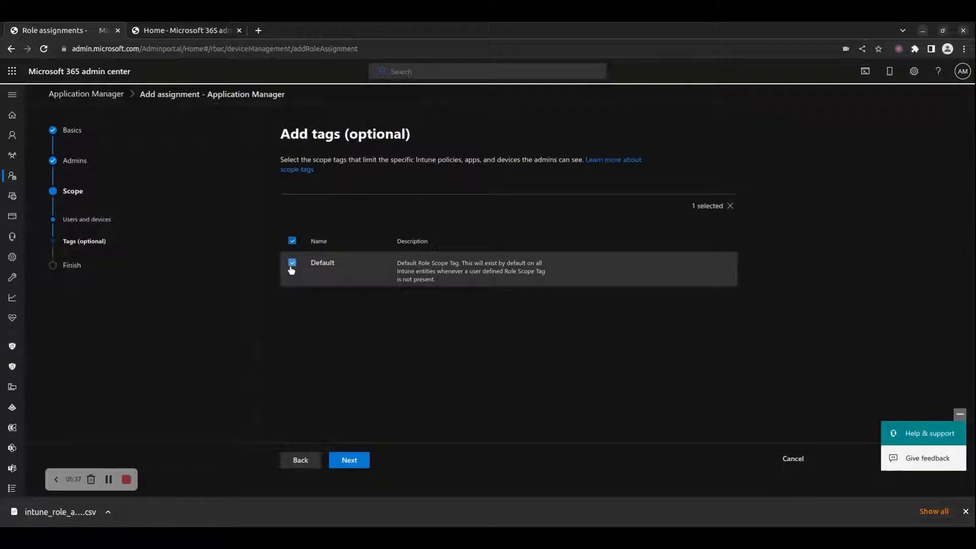
pyautogui.click(363, 460)
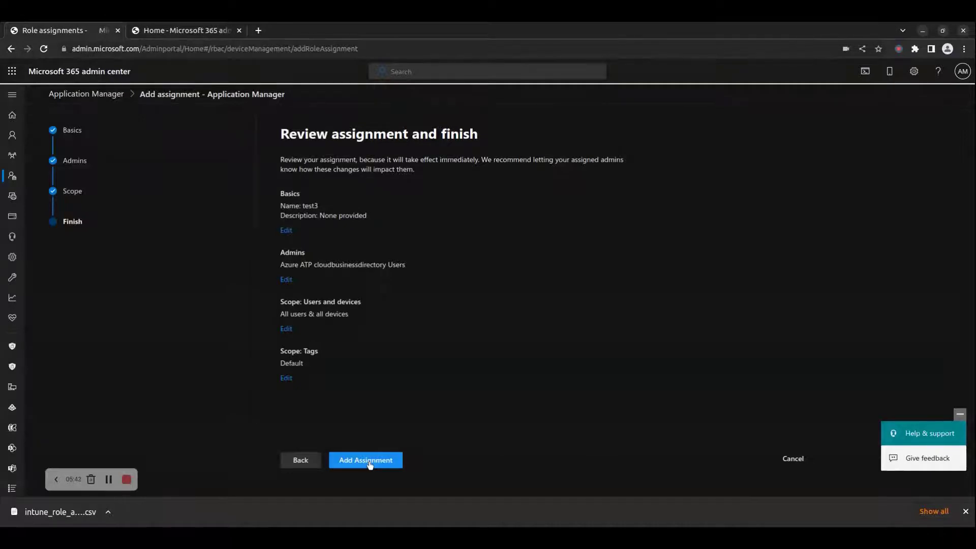
# Step: Review the assignment summary, add the assignment to the Application Manager role and finish the wizard
pyautogui.moveTo(278, 134); pyautogui.dragTo(460, 413)
pyautogui.click(389, 462)
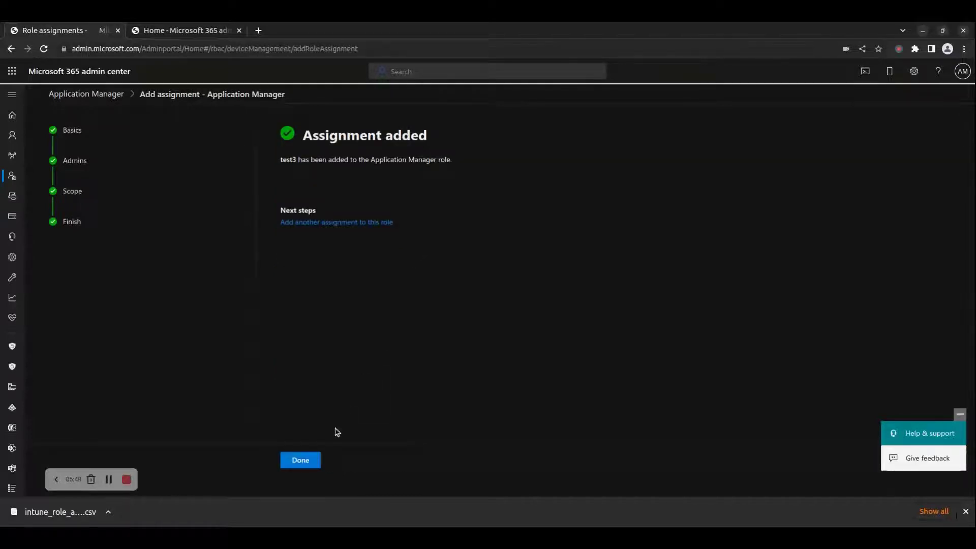
pyautogui.click(300, 460)
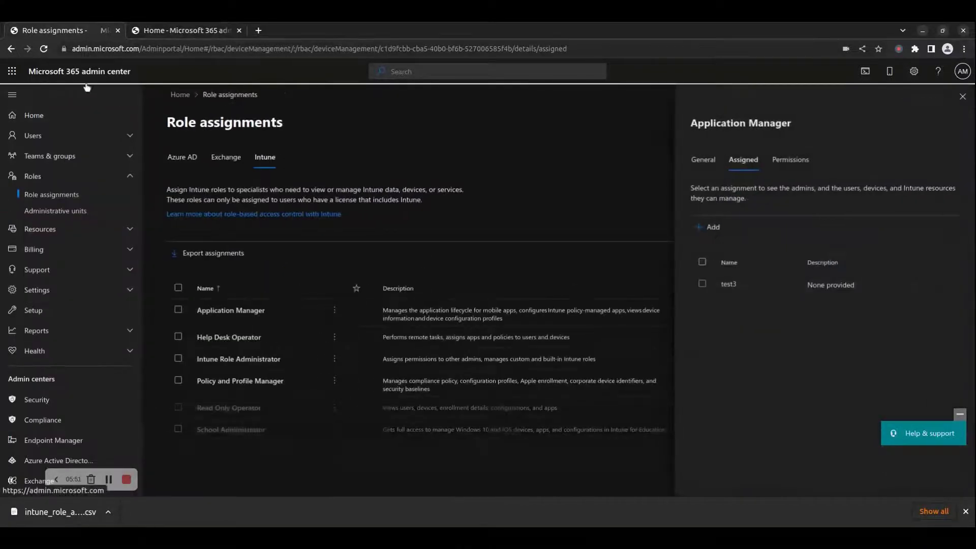
# Step: Return to the admin center home page and open the list of administrative units
pyautogui.click(172, 95)
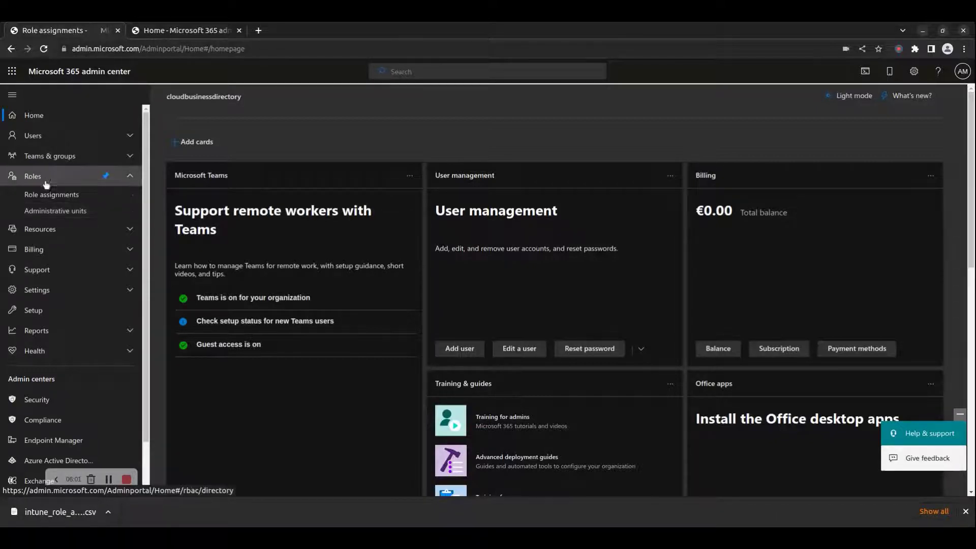
pyautogui.click(49, 213)
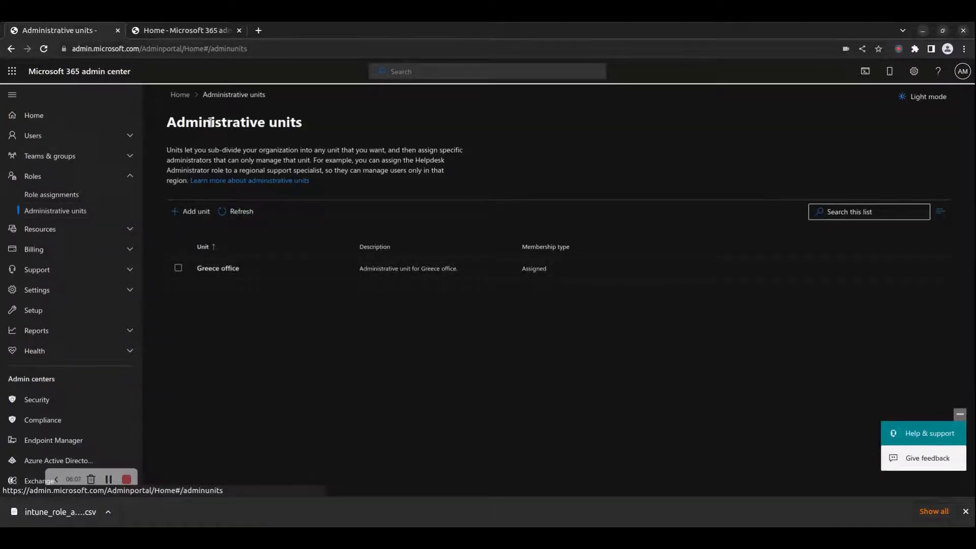
pyautogui.moveTo(167, 123); pyautogui.dragTo(346, 124)
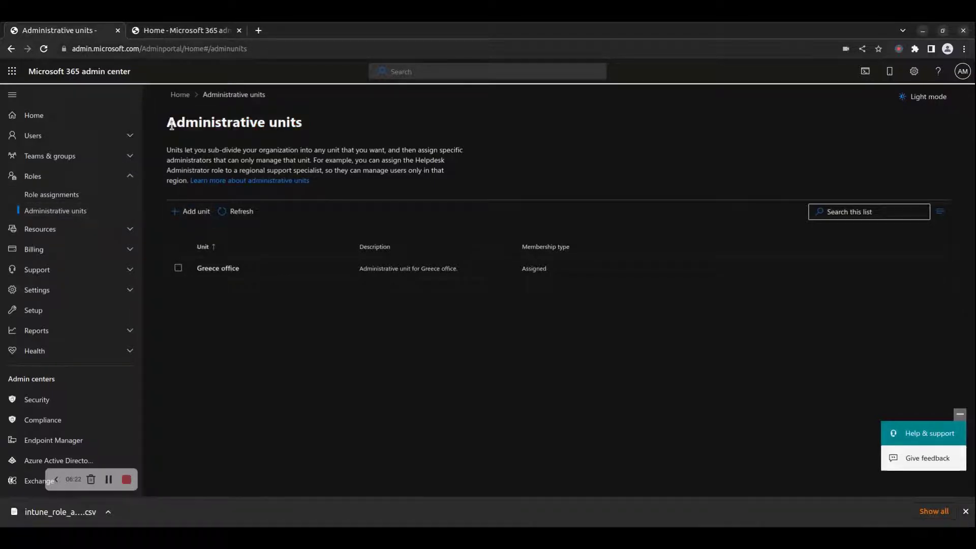
# Step: Start a new administrative unit named Thessaloniki Users, with a description beginning "Users of region"
pyautogui.click(194, 215)
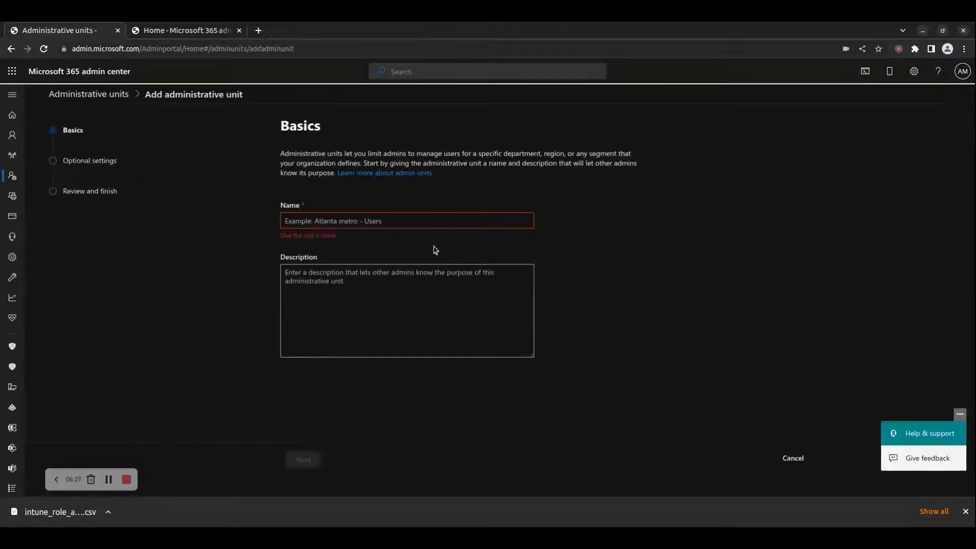
pyautogui.click(371, 216)
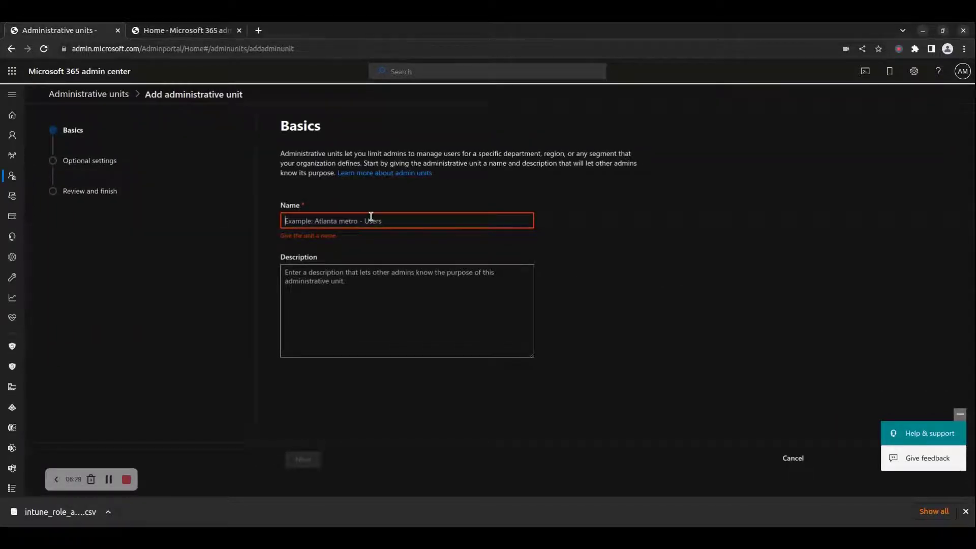
pyautogui.write('Thessaloniki Users')
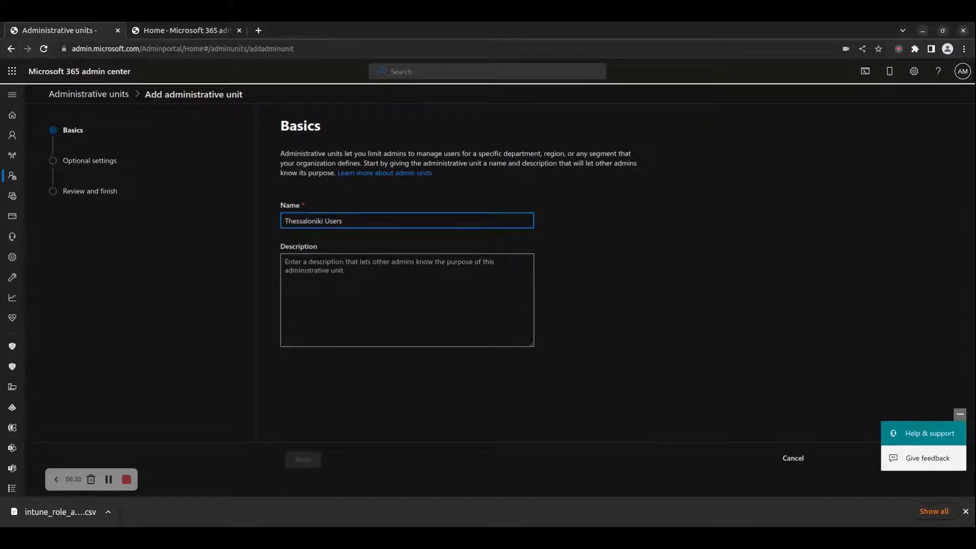
pyautogui.click(347, 271)
pyautogui.write('User')
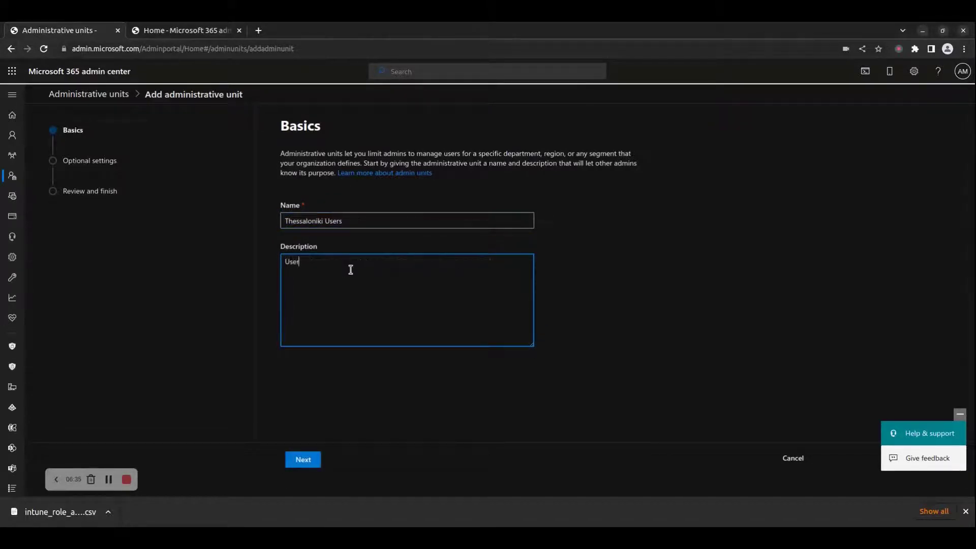
pyautogui.write('s of region The')
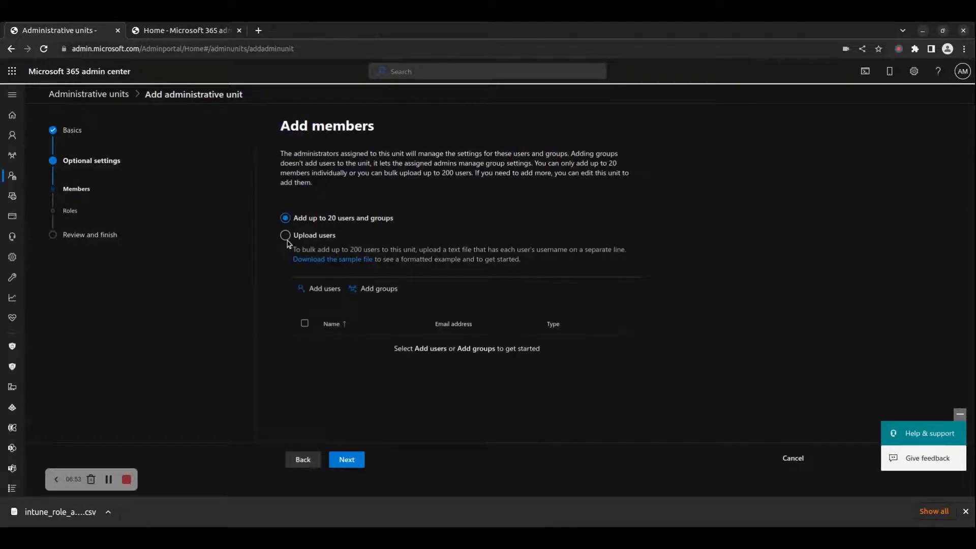
# Step: Keep the option to add up to 20 users and groups, add test01 and test03 as members, and continue to the roles
pyautogui.click(286, 238)
pyautogui.click(286, 218)
pyautogui.click(319, 289)
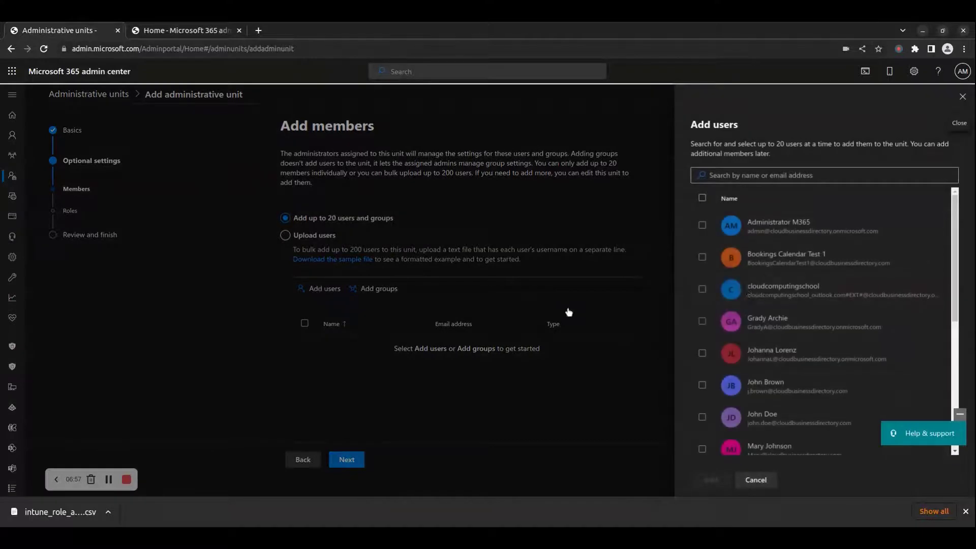
pyautogui.scroll(-3, 783, 289)
pyautogui.scroll(-3, 786, 294)
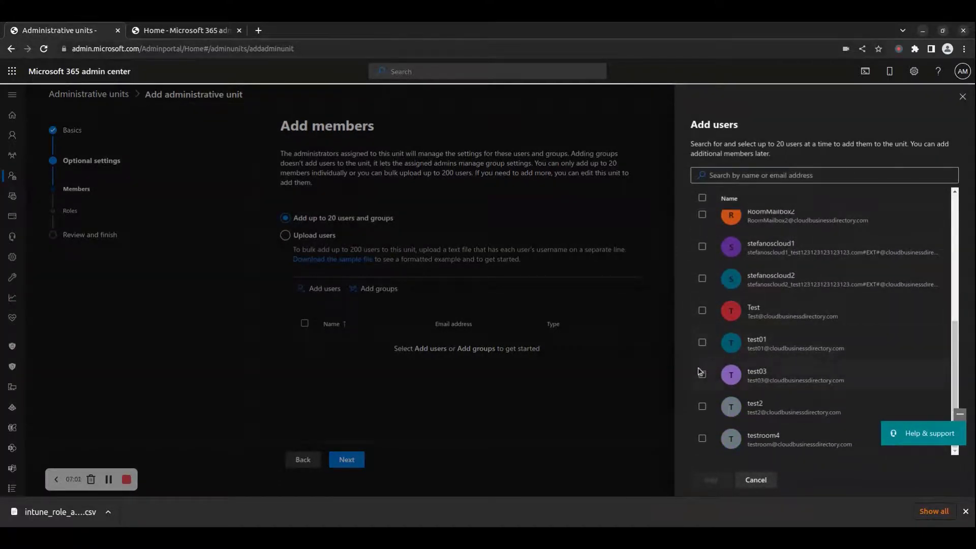
pyautogui.click(702, 376)
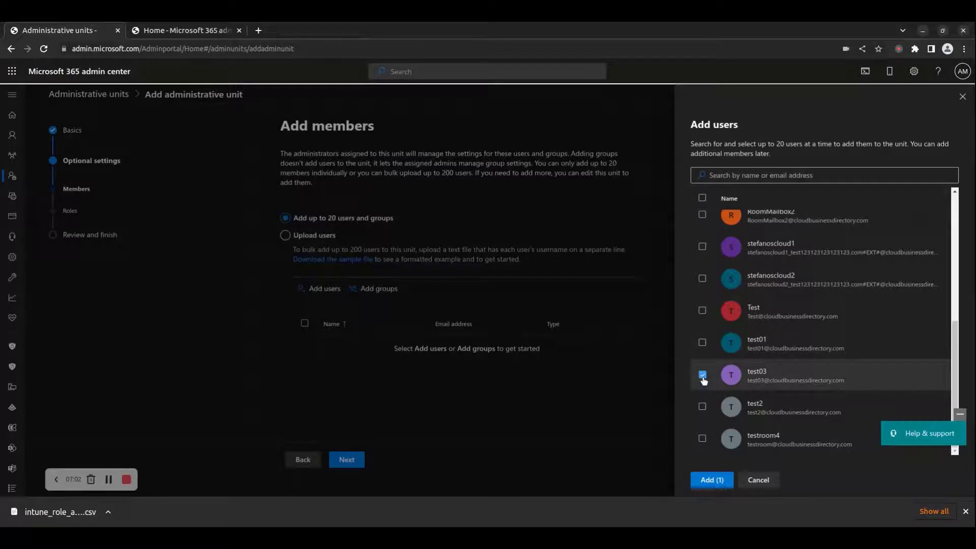
pyautogui.click(702, 343)
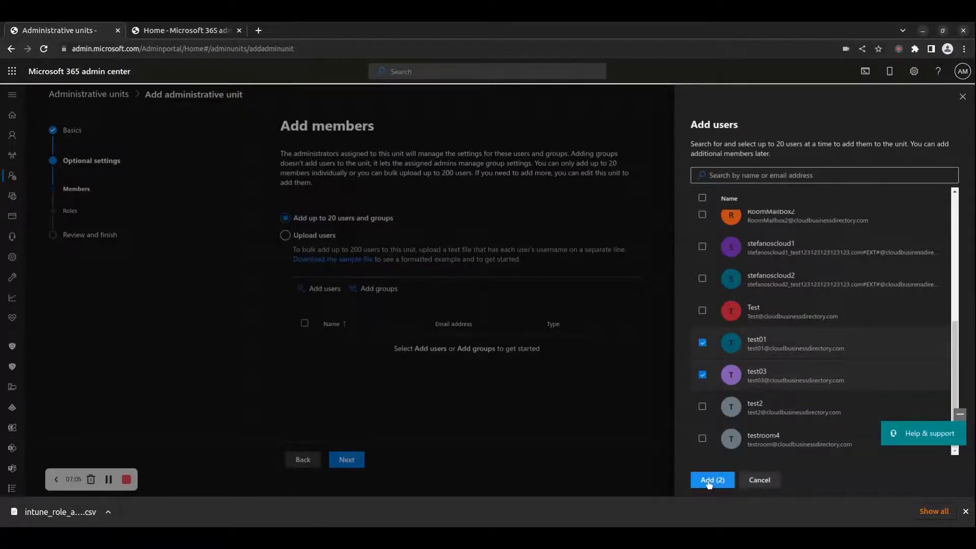
pyautogui.click(710, 480)
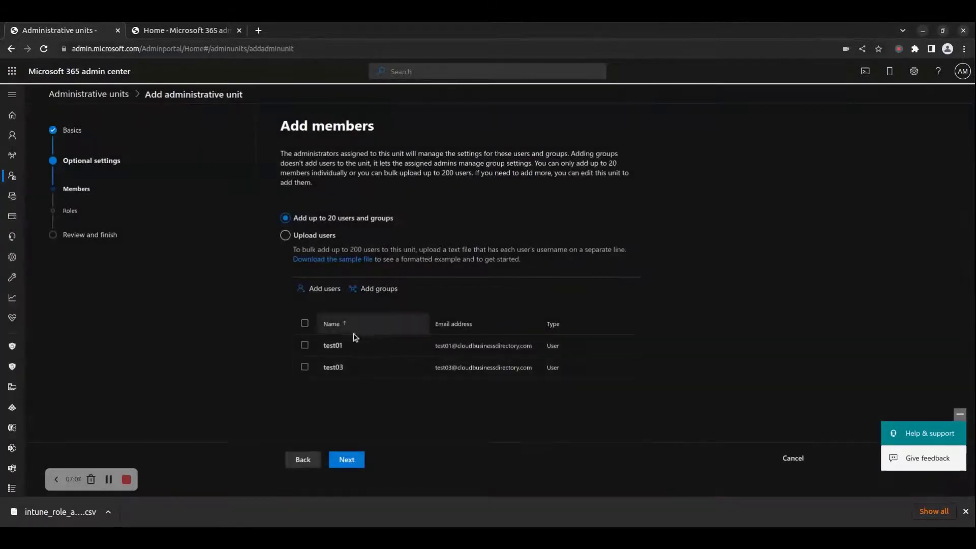
pyautogui.click(358, 459)
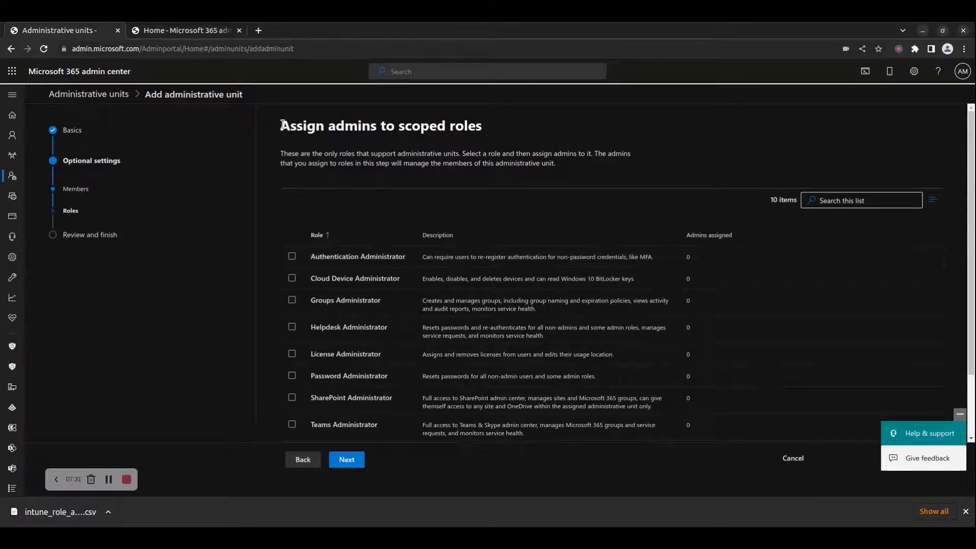
# Step: Examine the scoped roles that support administrative units one by one, from Authentication Administrator through Teams Device Administrator
pyautogui.moveTo(281, 125); pyautogui.dragTo(496, 127)
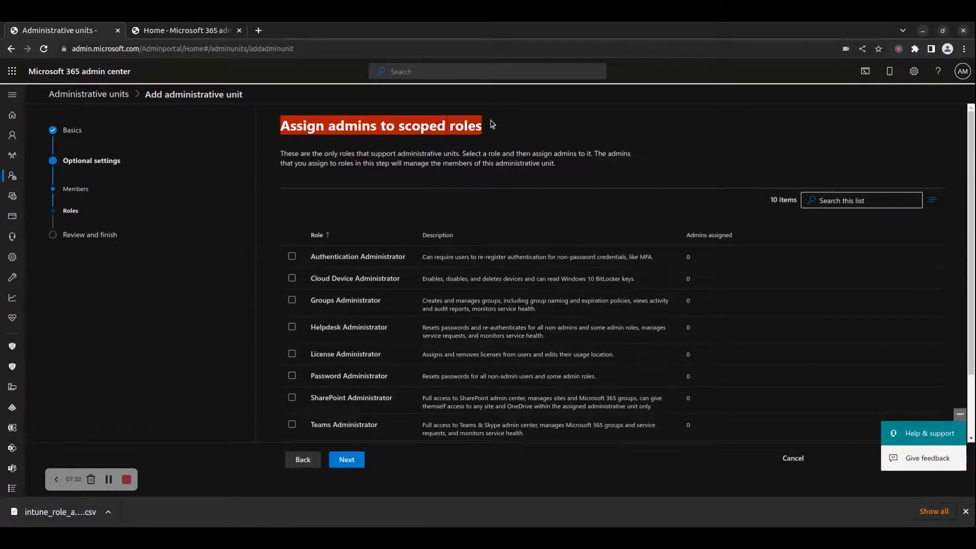
pyautogui.click(292, 256)
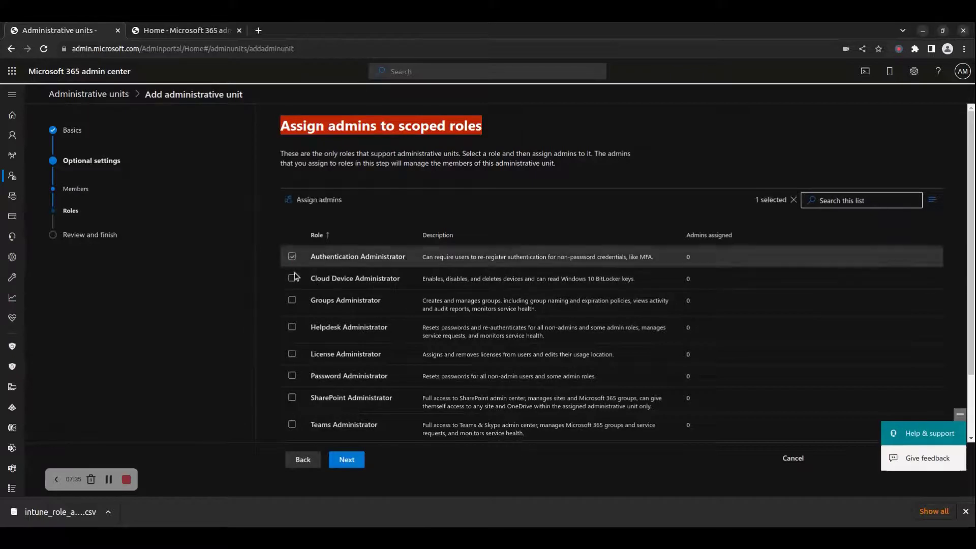
pyautogui.click(292, 278)
pyautogui.click(292, 301)
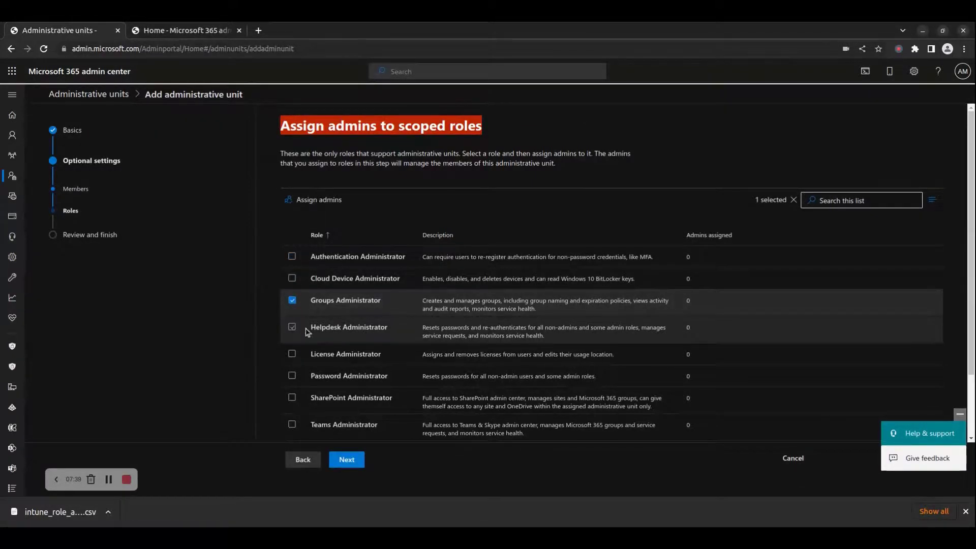
pyautogui.click(292, 257)
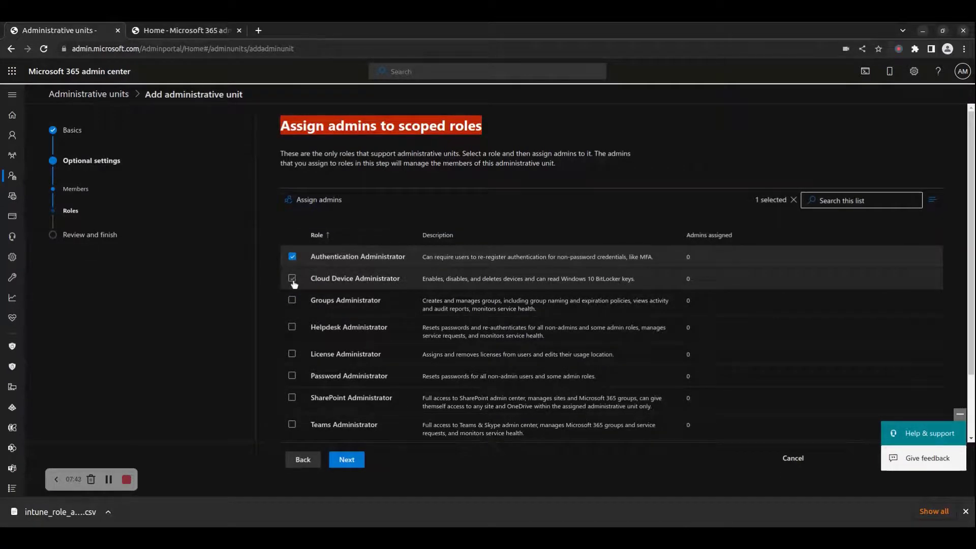
pyautogui.click(292, 278)
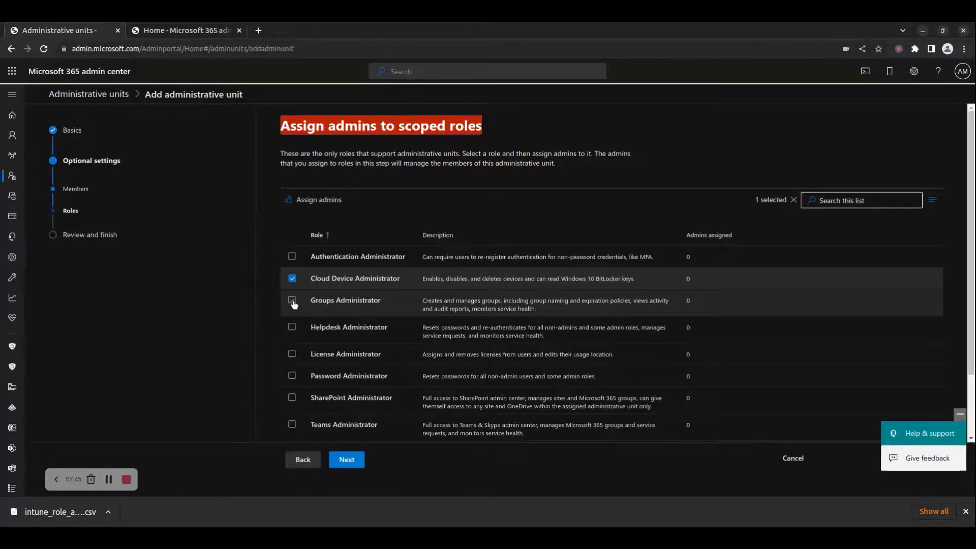
pyautogui.click(292, 301)
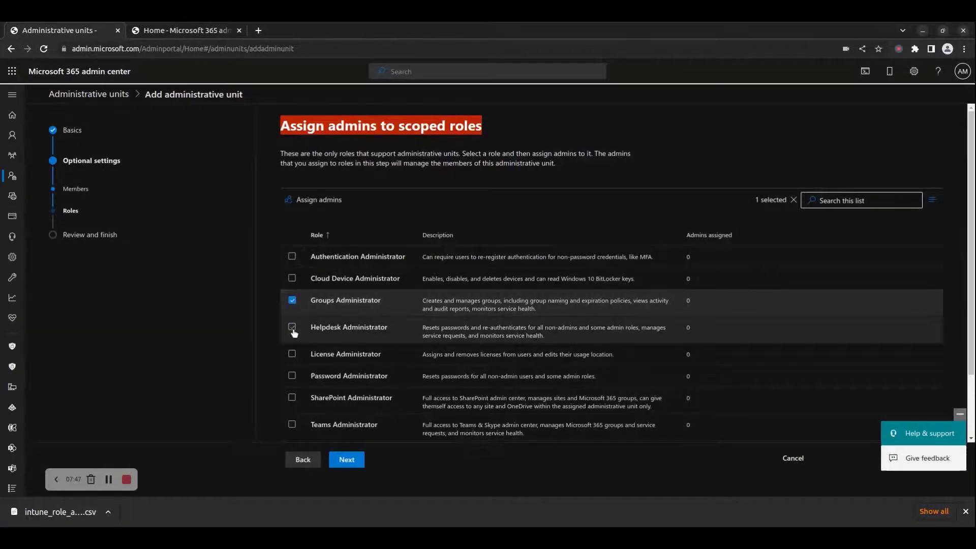
pyautogui.click(293, 328)
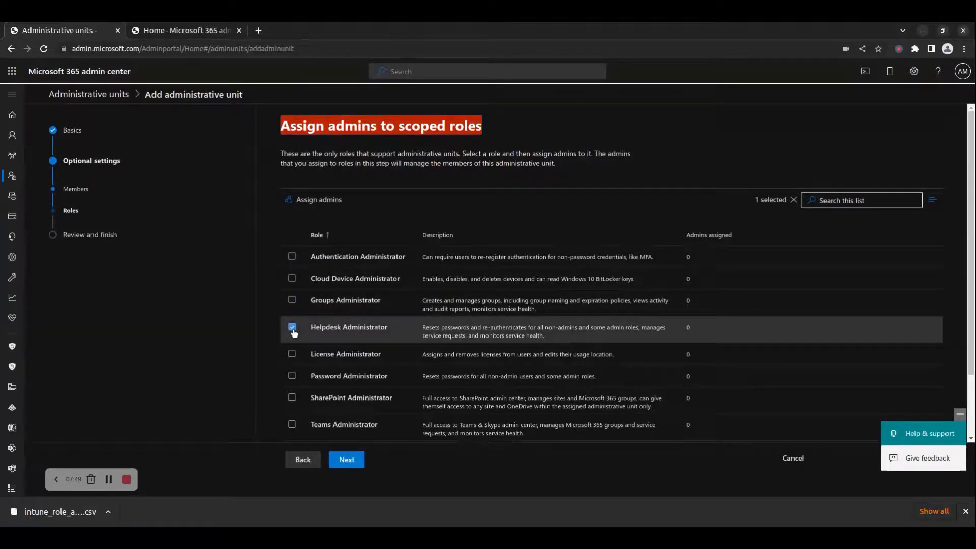
pyautogui.click(292, 355)
pyautogui.scroll(-2, 293, 358)
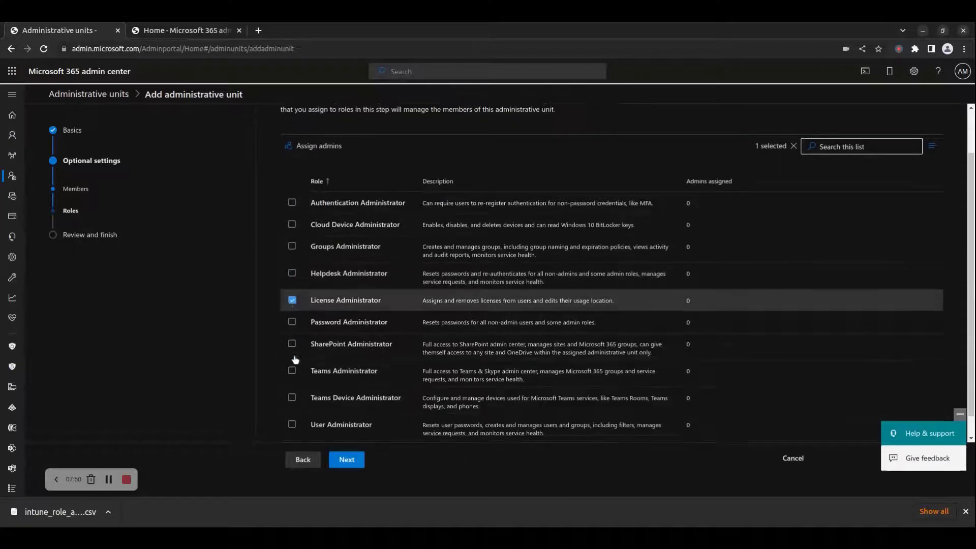
pyautogui.click(292, 323)
pyautogui.scroll(-1, 294, 325)
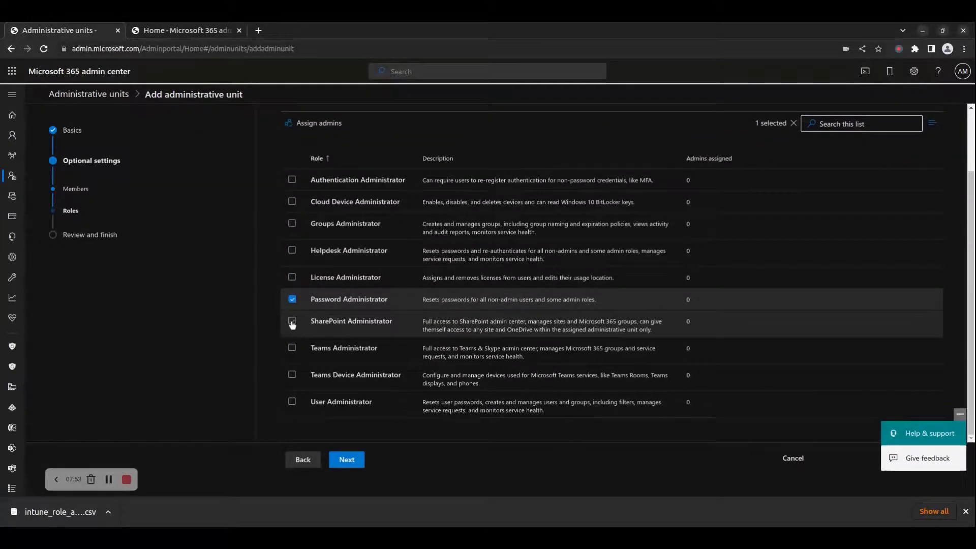
pyautogui.click(292, 323)
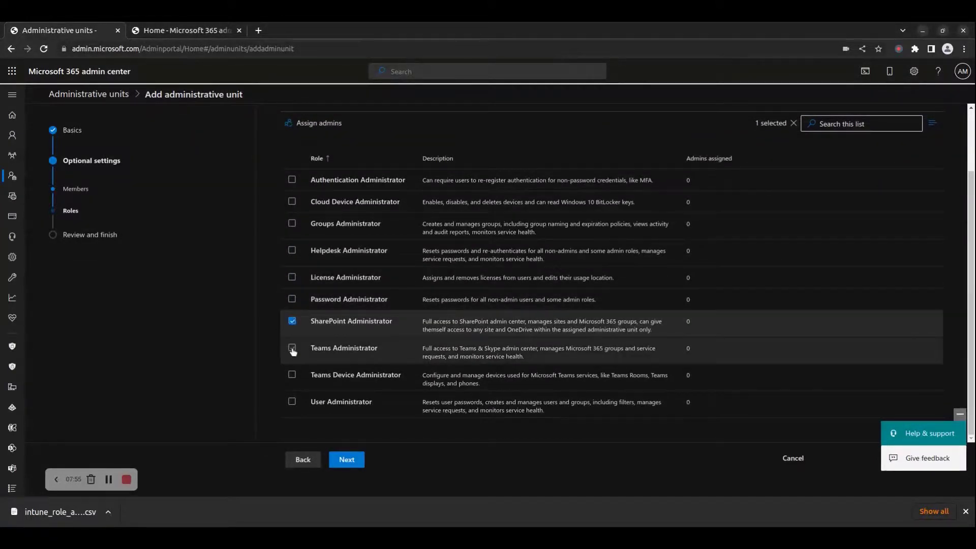
pyautogui.click(293, 348)
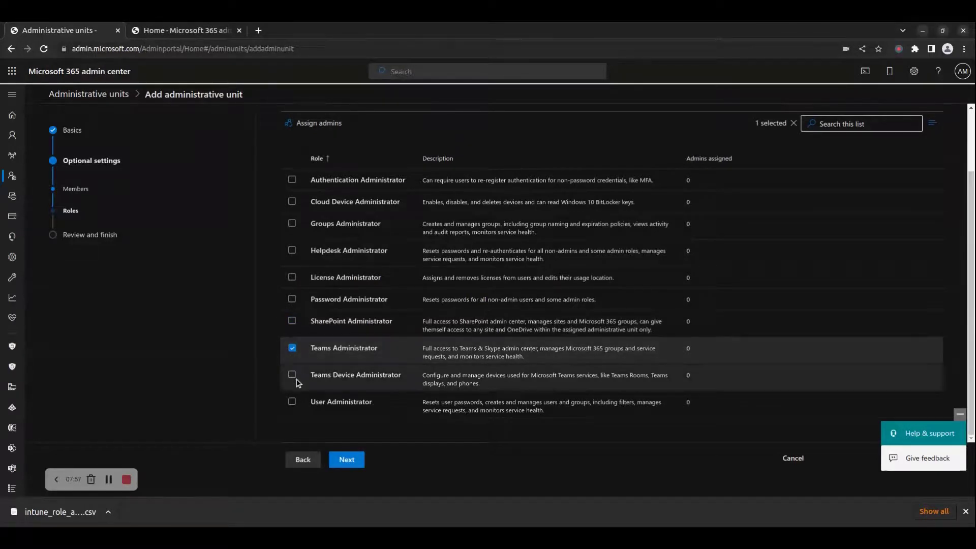
pyautogui.click(293, 376)
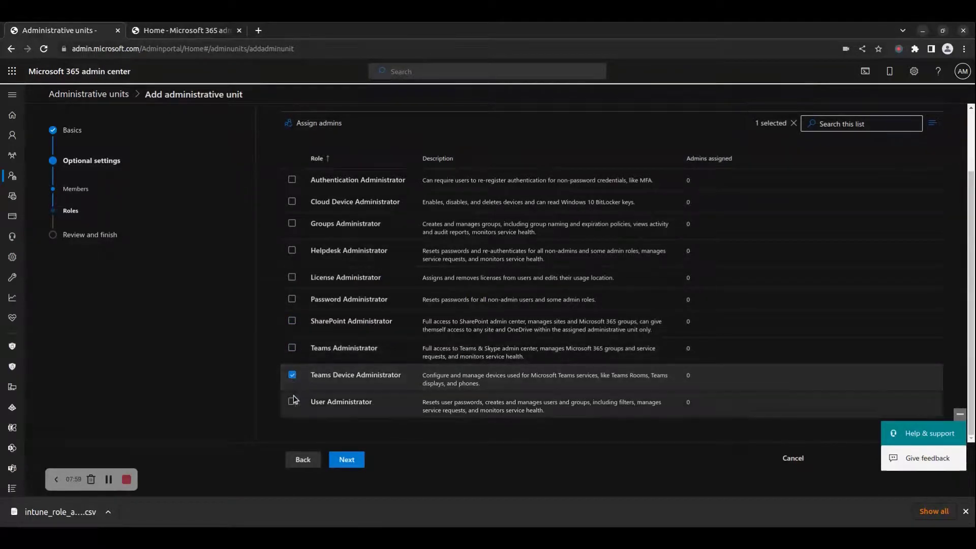
# Step: Assign one user from the directory individually as User Administrator of the new administrative unit
pyautogui.click(291, 403)
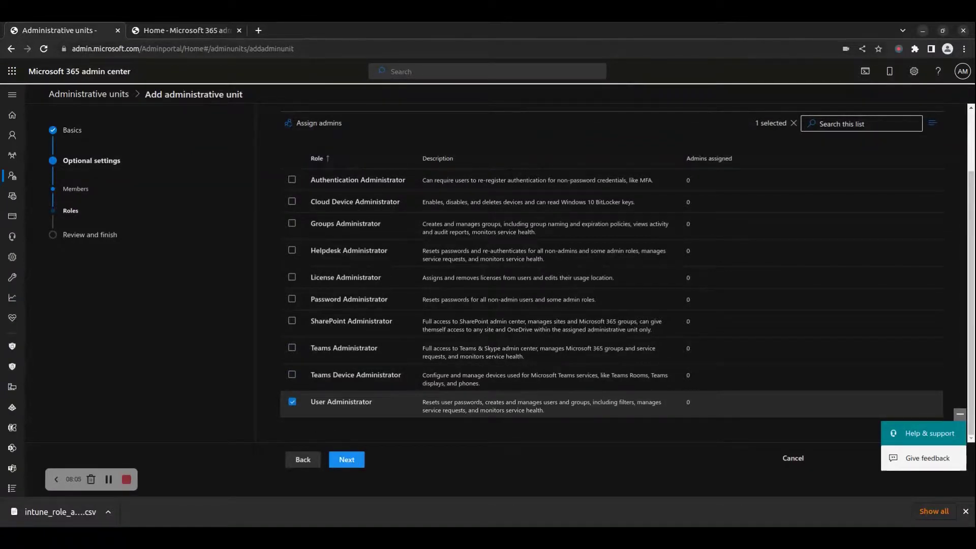
pyautogui.click(341, 401)
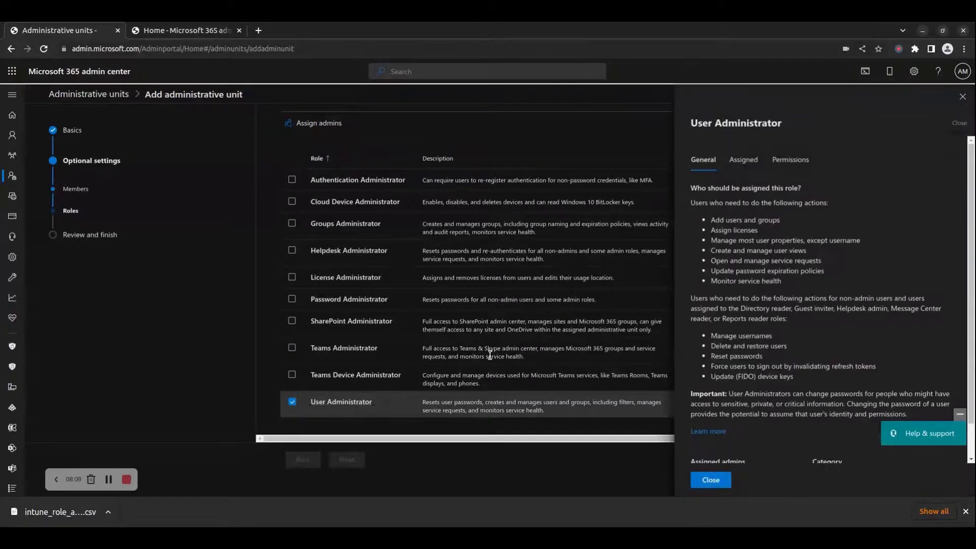
pyautogui.click(743, 160)
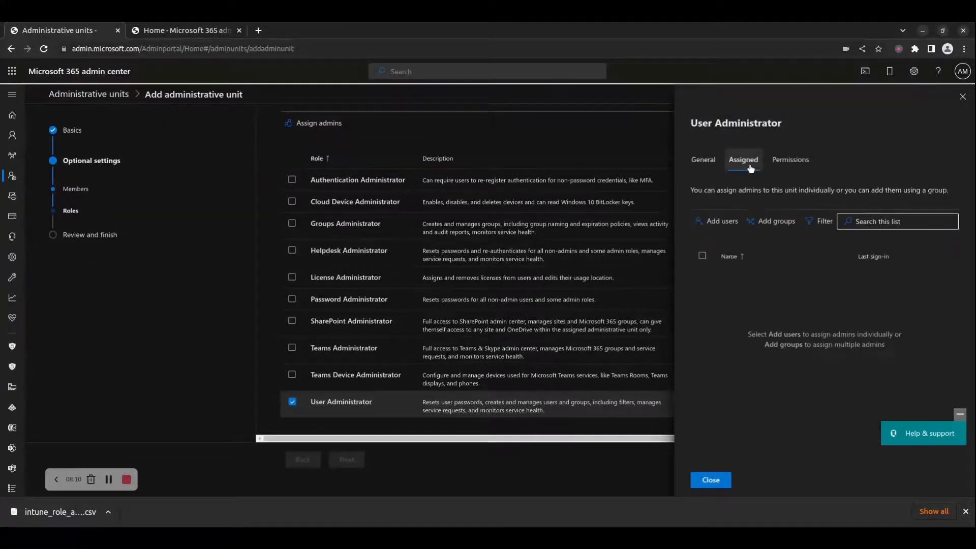
pyautogui.click(724, 223)
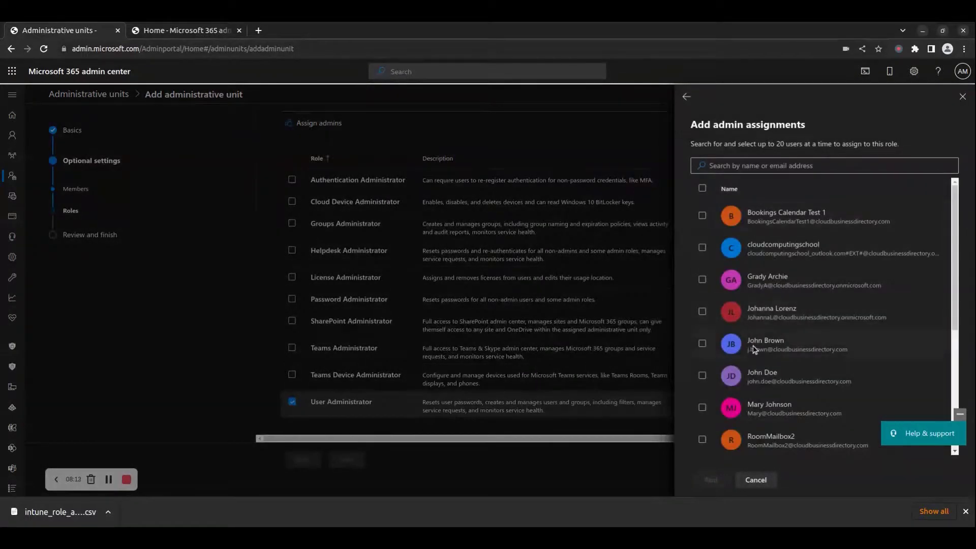
pyautogui.click(702, 344)
pyautogui.click(711, 480)
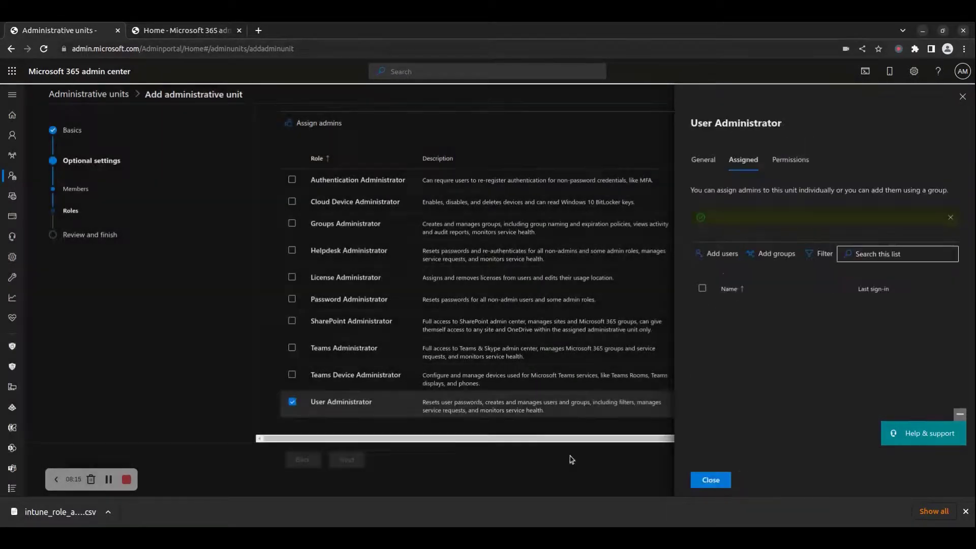
pyautogui.click(710, 479)
# Step: Review the unit's basics, members and roles, add the Thessaloniki Users unit and finish the wizard
pyautogui.click(338, 465)
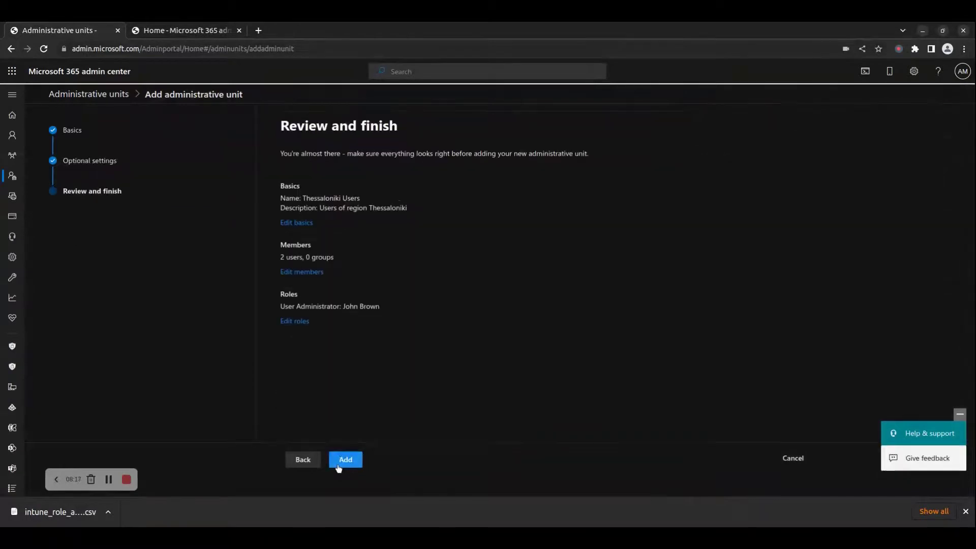
pyautogui.moveTo(303, 126); pyautogui.dragTo(494, 188)
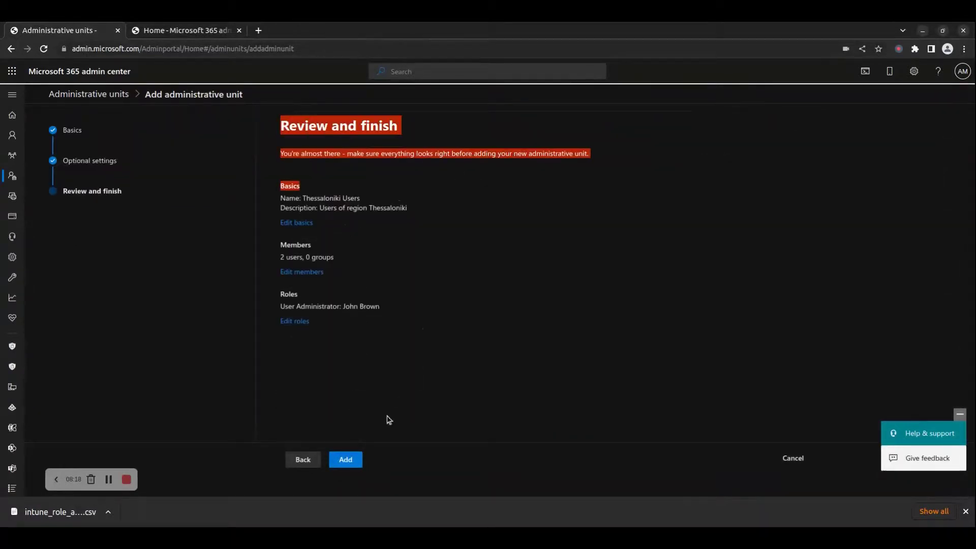
pyautogui.click(346, 459)
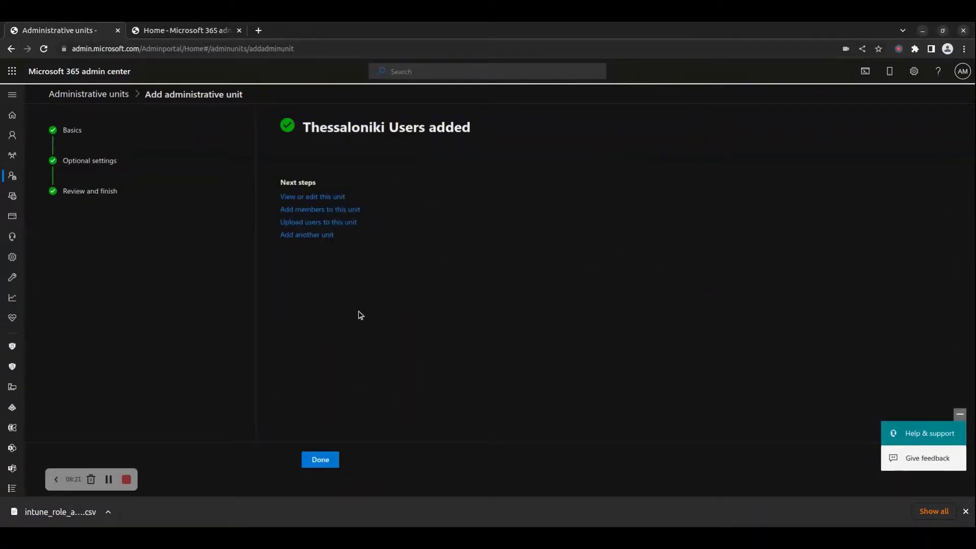
pyautogui.click(321, 460)
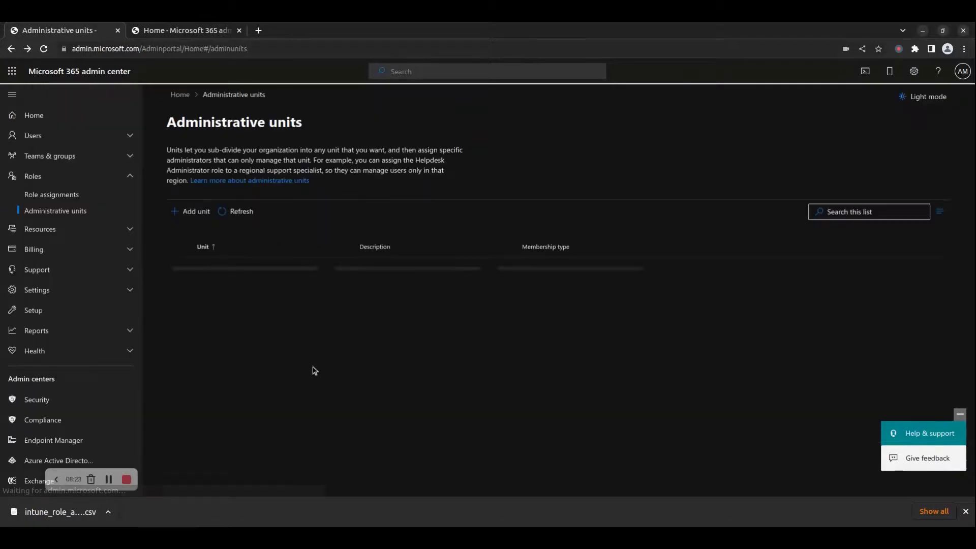
# Step: Check the members and role assignments of the Thessaloniki Users unit and return to the list of administrative units
pyautogui.click(226, 291)
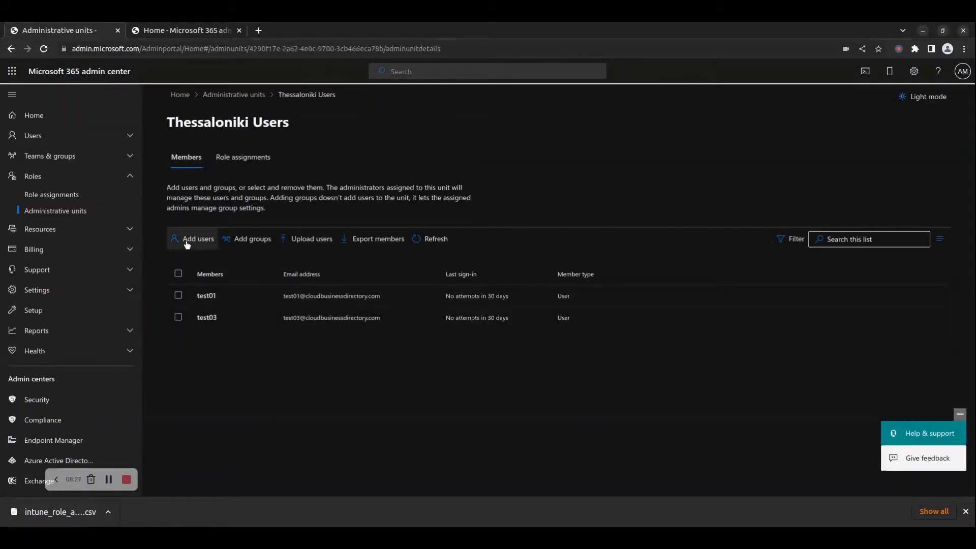
pyautogui.click(258, 166)
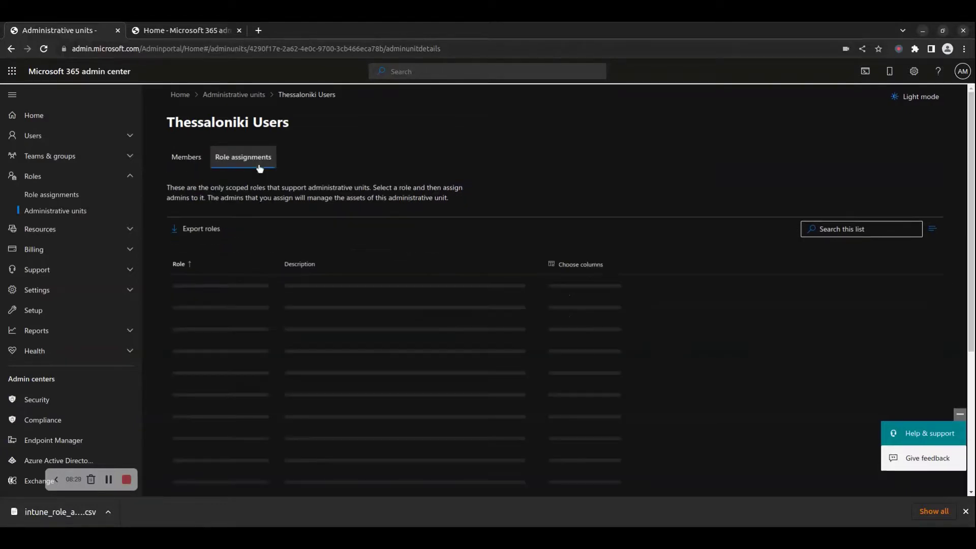
pyautogui.click(240, 101)
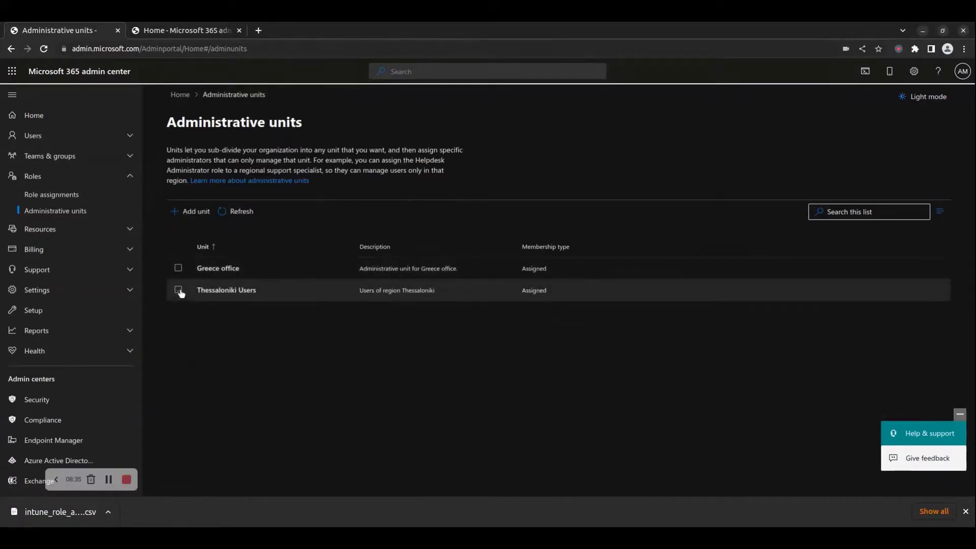
# Step: Rename the Thessaloniki Users unit to "Thessaloniki Users NEW" and save the change
pyautogui.click(178, 290)
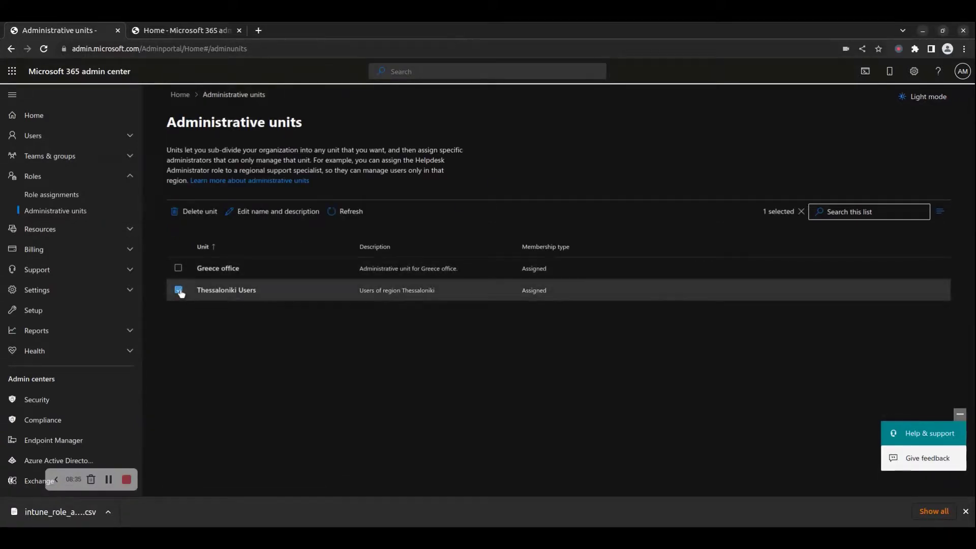
pyautogui.click(264, 211)
pyautogui.click(756, 169)
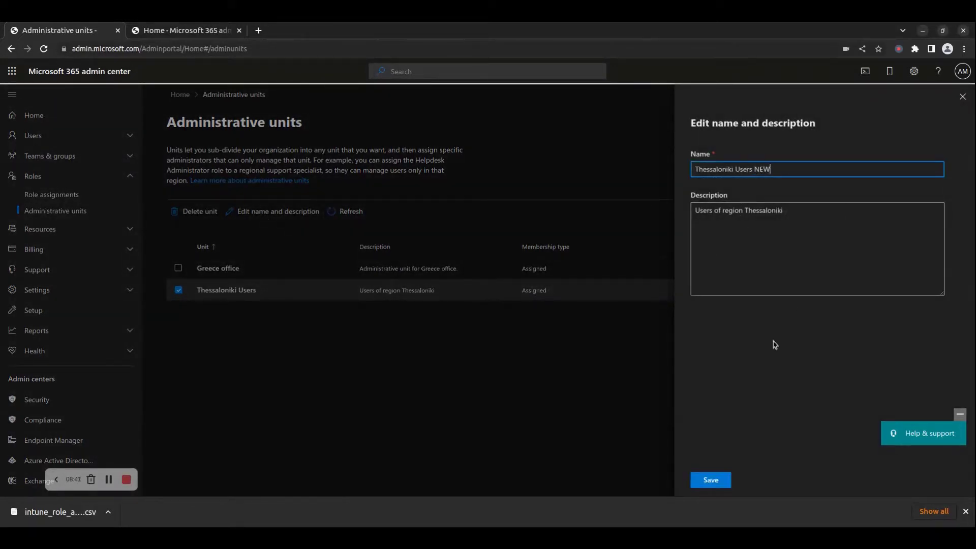
pyautogui.click(707, 481)
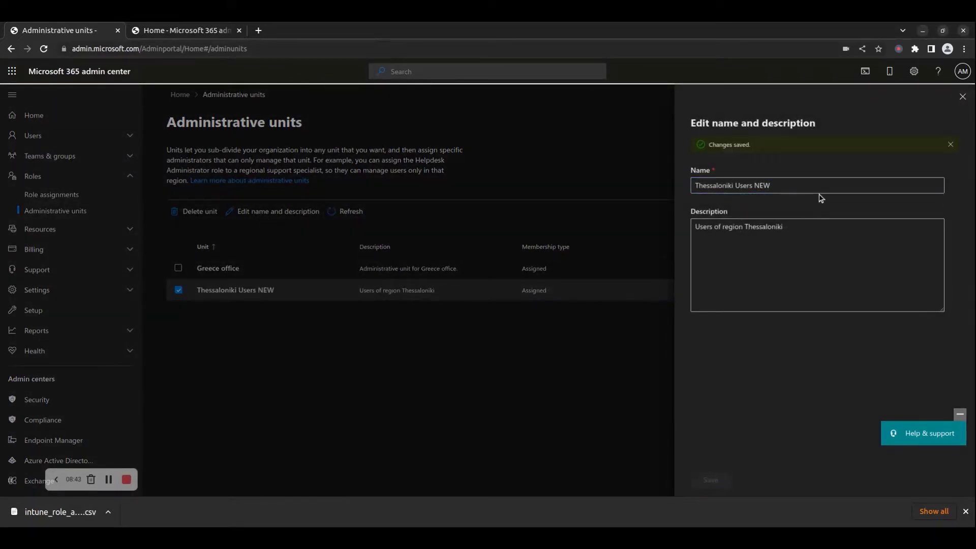
pyautogui.click(961, 98)
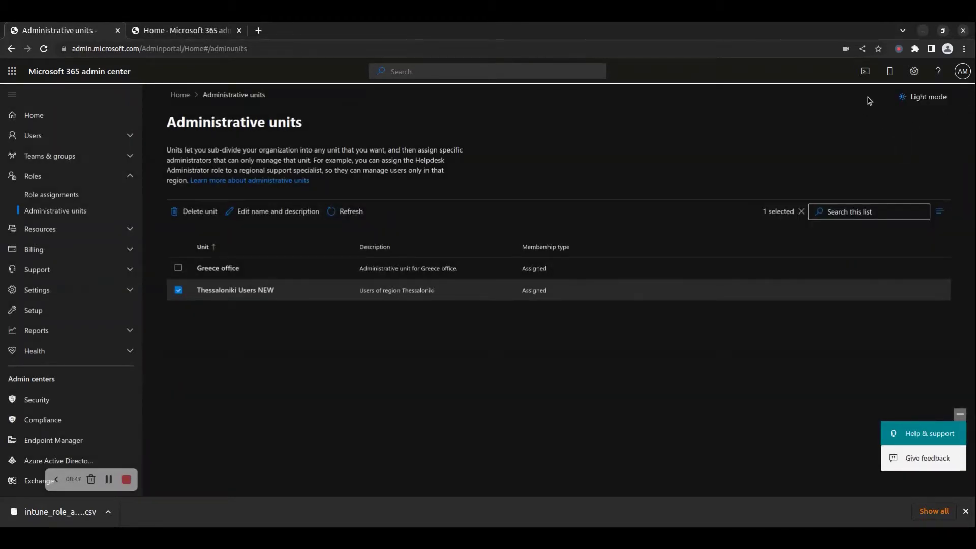
pyautogui.click(900, 50)
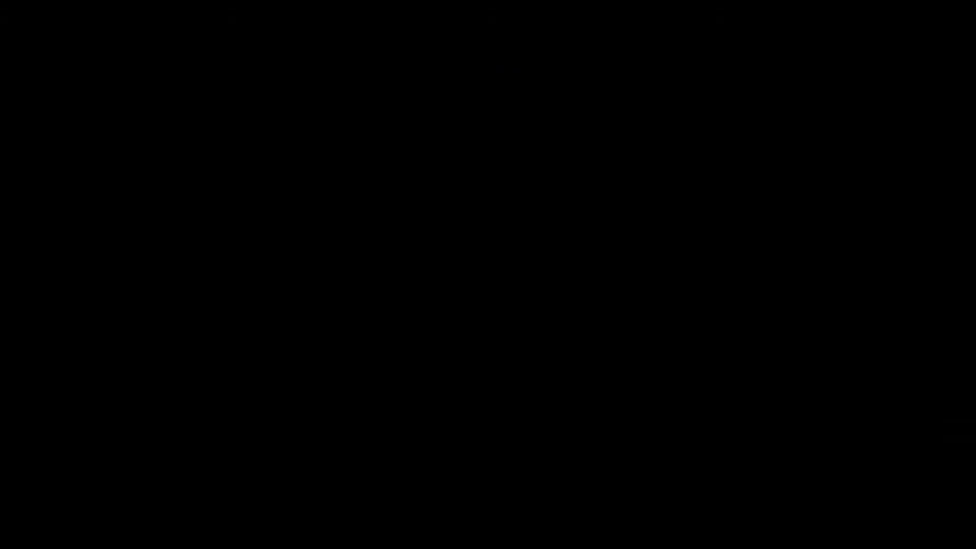